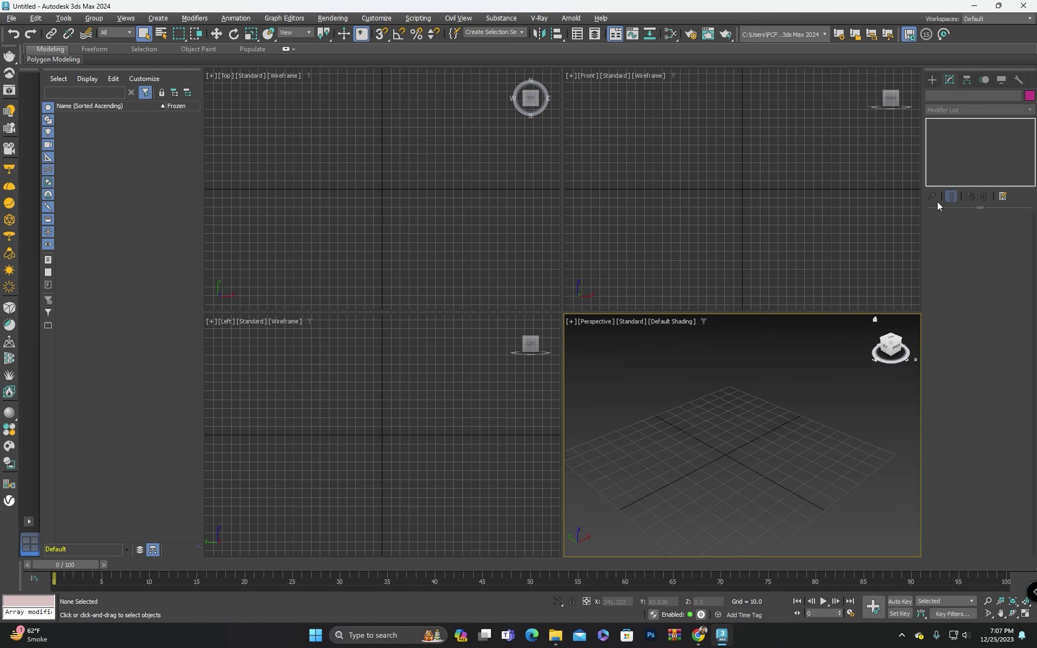
# Draw a box in the Perspective viewport from Standard Primitives
pyautogui.click(931, 79)
pyautogui.click(952, 152)
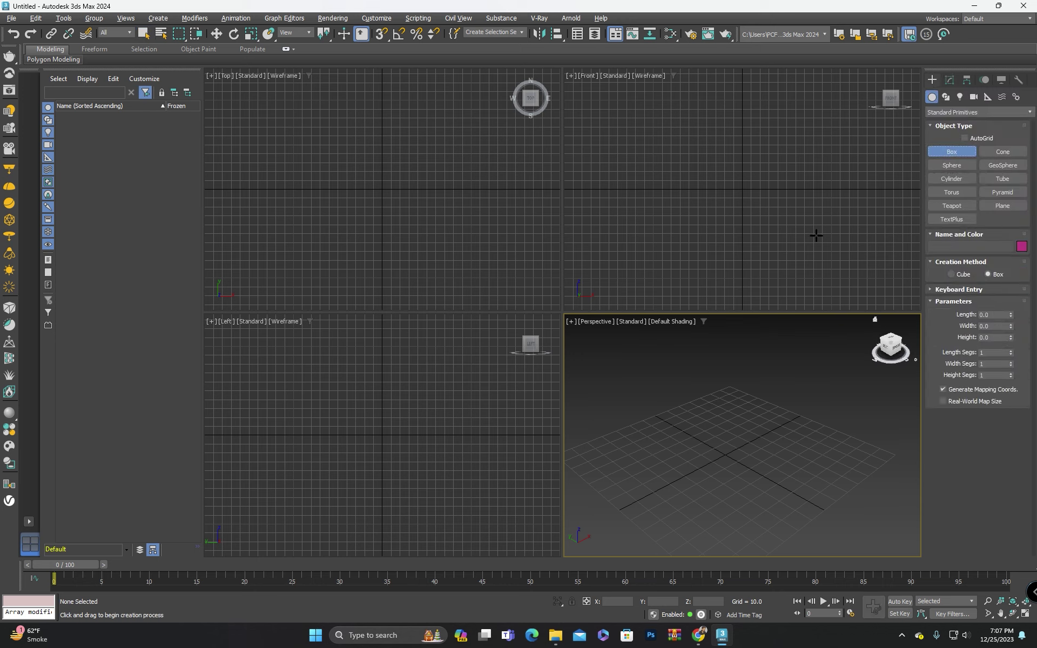
pyautogui.moveTo(715, 386); pyautogui.dragTo(748, 468)
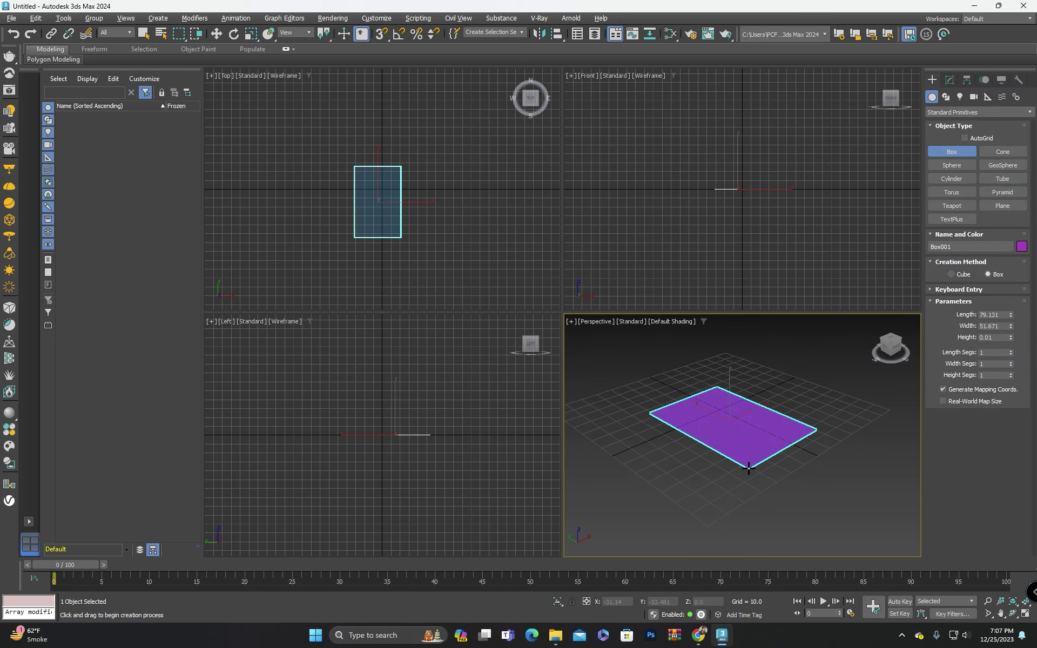
pyautogui.click(739, 409)
pyautogui.rightClick(619, 453)
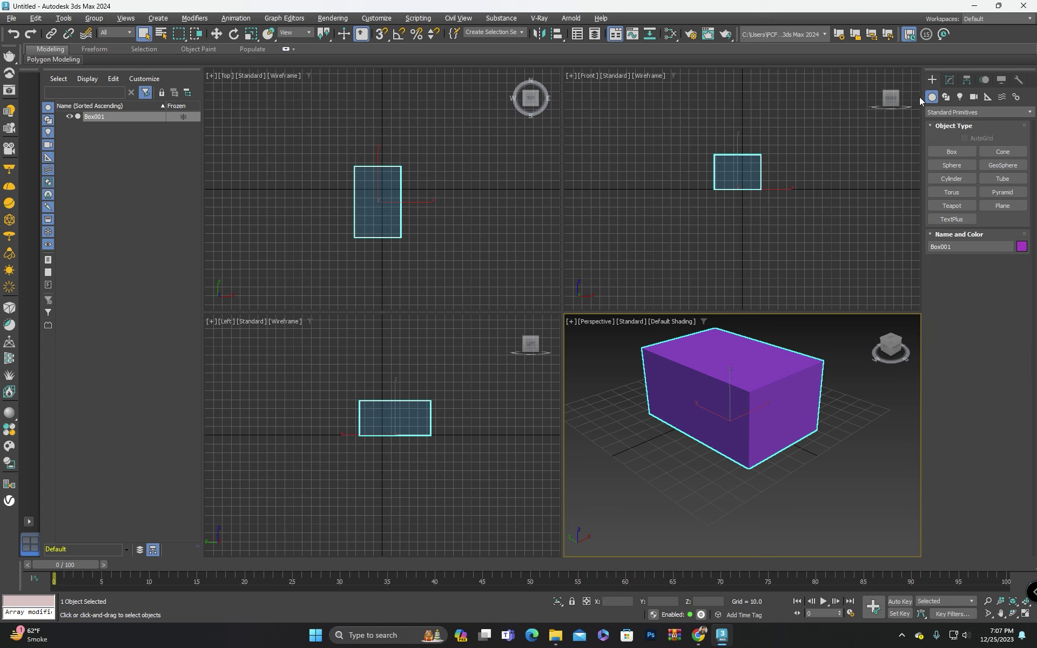
# Set the box's Length, Width and Height to 40 each in the Modify panel
pyautogui.click(949, 80)
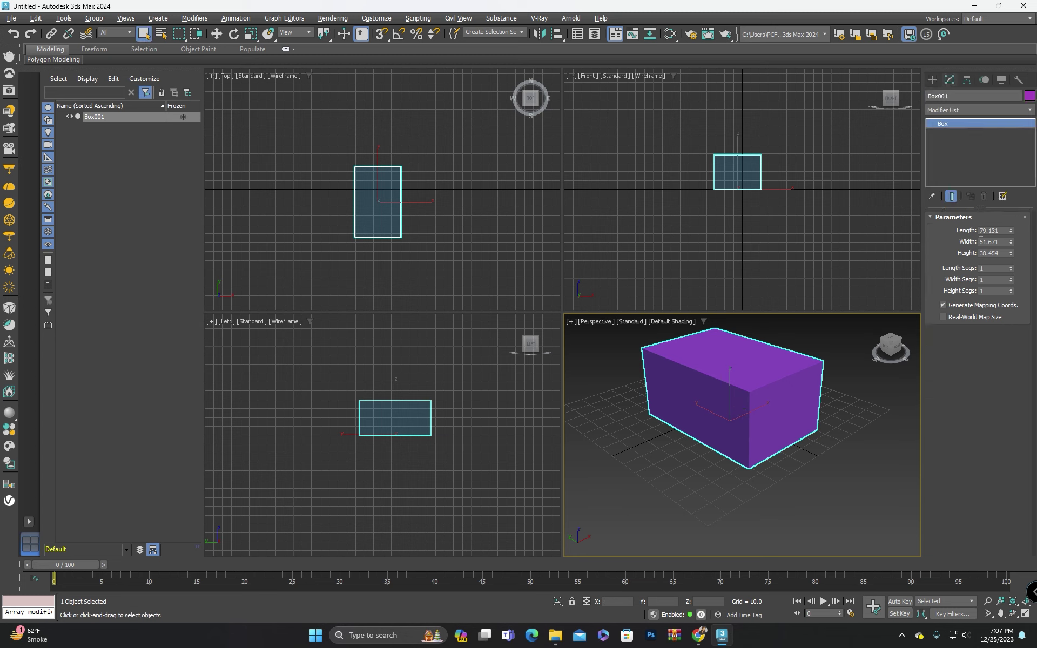
pyautogui.doubleClick(993, 230)
pyautogui.write('40')
pyautogui.press('Return')
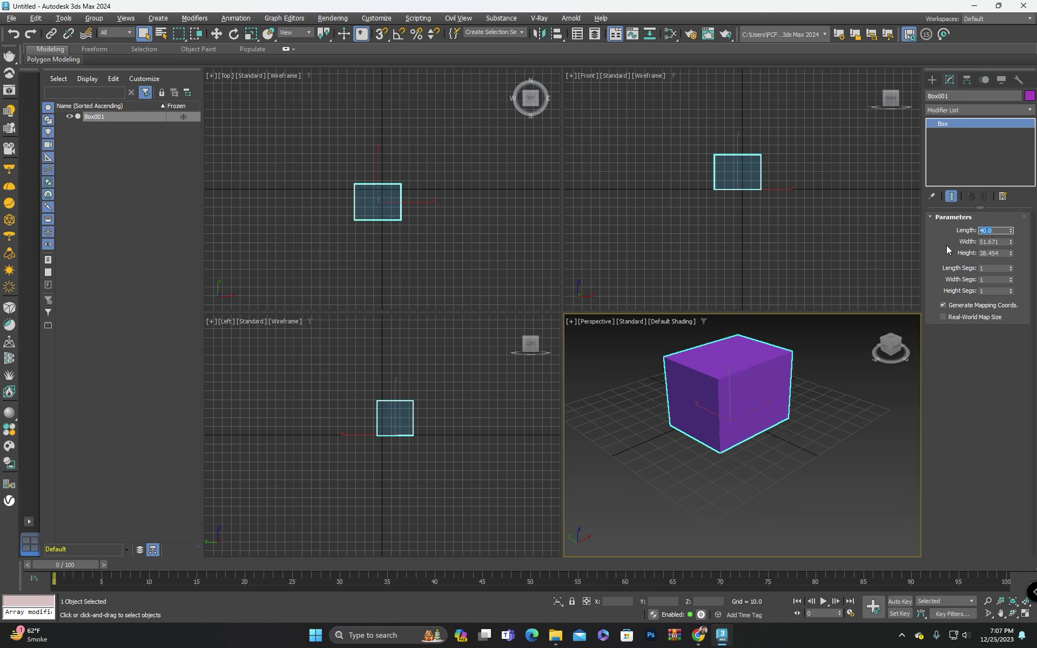
pyautogui.doubleClick(1000, 242)
pyautogui.write('40')
pyautogui.press('Return')
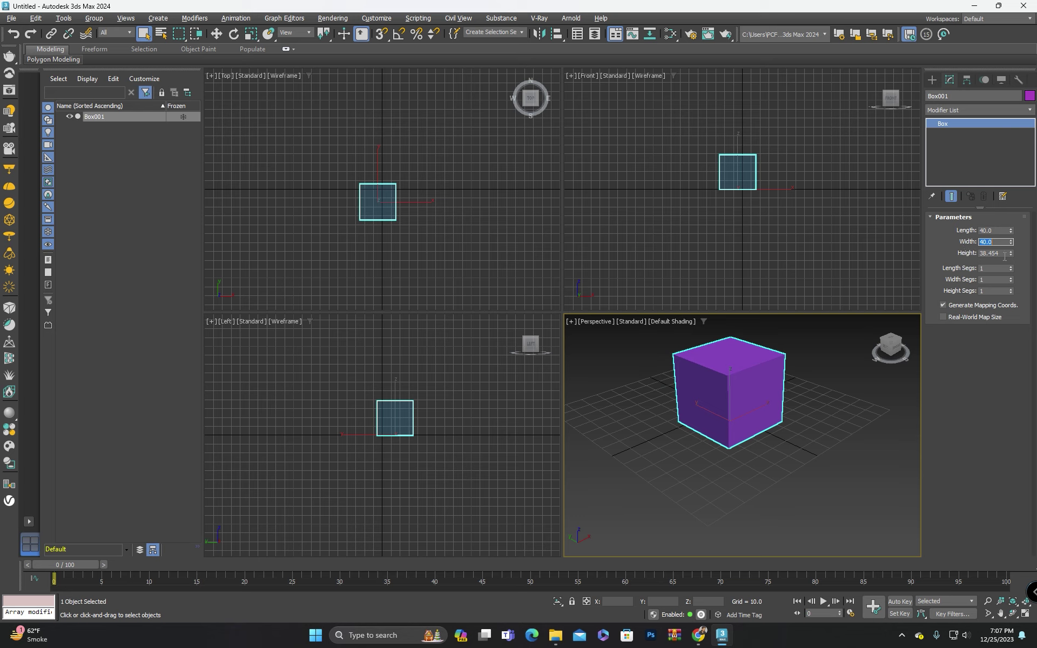
pyautogui.press('Tab')
pyautogui.write('40')
pyautogui.press('Return')
# Toggle the cube's selection and pan the Perspective view around it
pyautogui.click(786, 467)
pyautogui.click(752, 394)
pyautogui.moveTo(746, 407); pyautogui.dragTo(717, 442, button='middle')
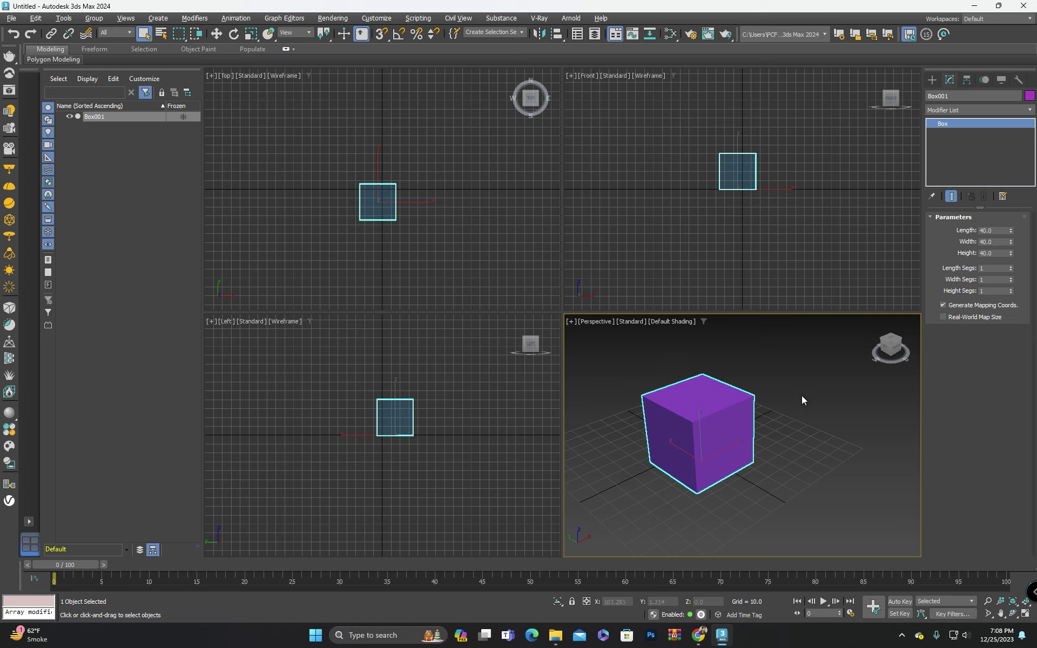
pyautogui.click(760, 385)
pyautogui.click(715, 416)
pyautogui.click(782, 399)
pyautogui.click(751, 406)
pyautogui.click(388, 21)
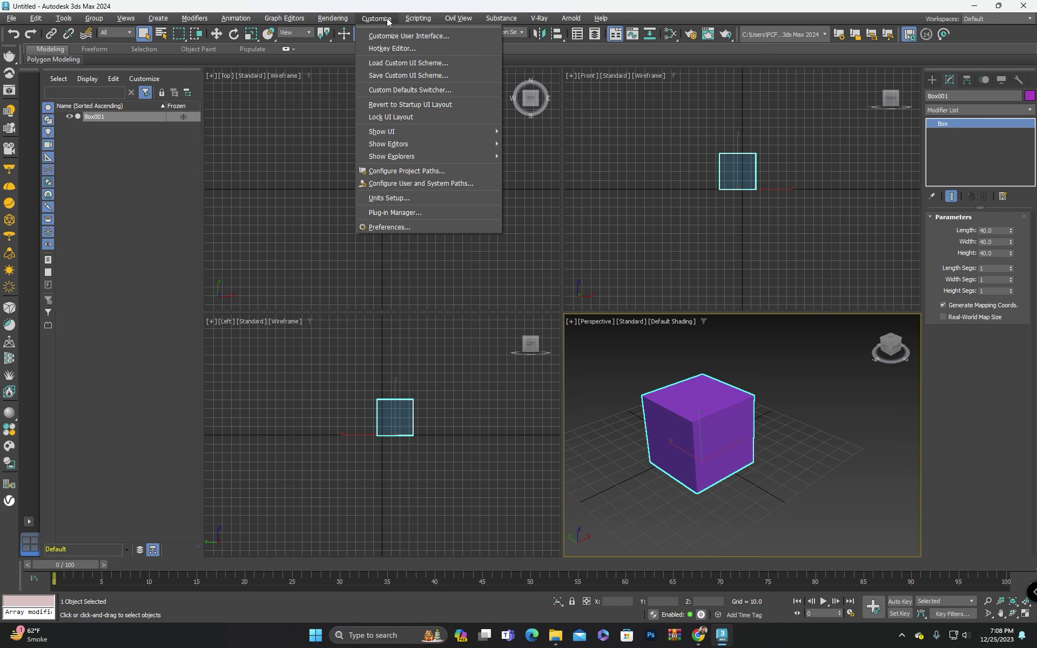
# Set the system unit scale to Centimeters in Units Setup
pyautogui.click(402, 200)
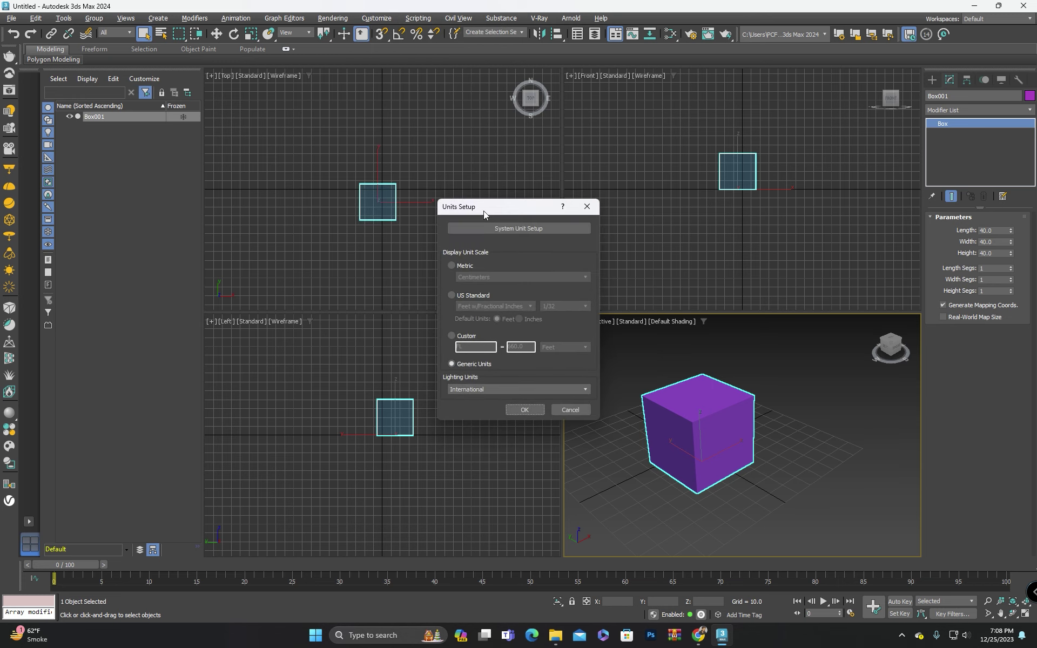
pyautogui.moveTo(386, 154); pyautogui.dragTo(364, 111)
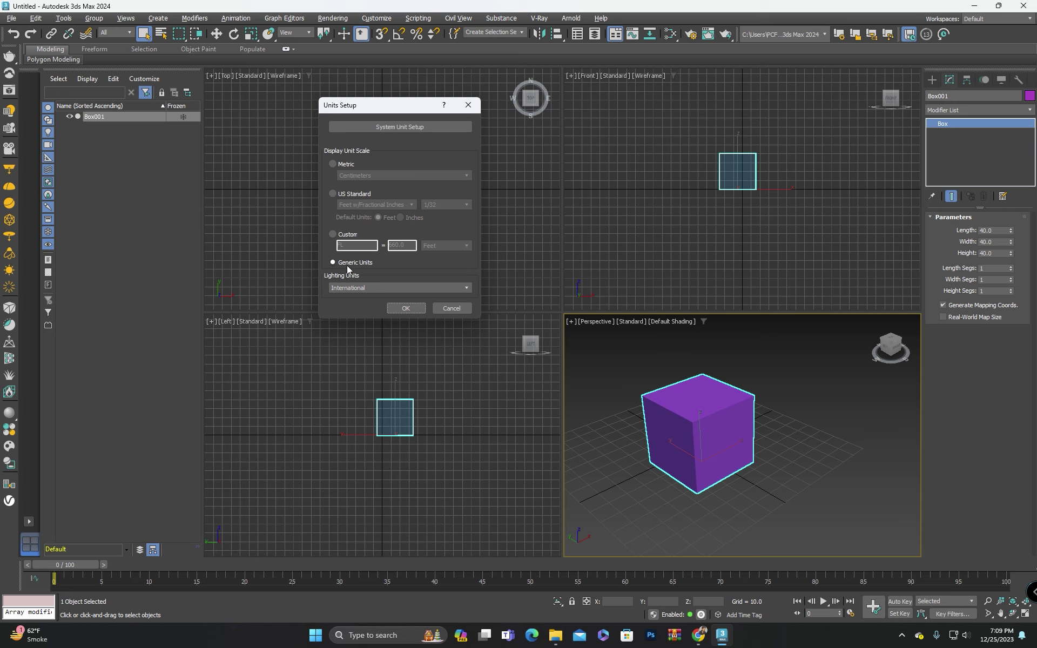
pyautogui.click(392, 128)
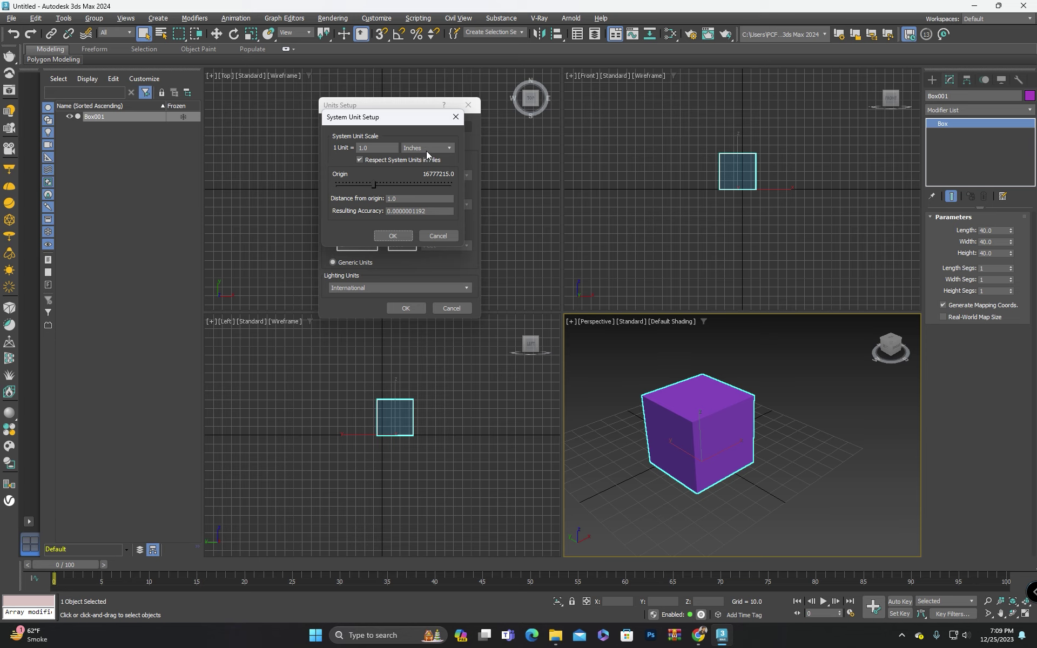
pyautogui.click(446, 147)
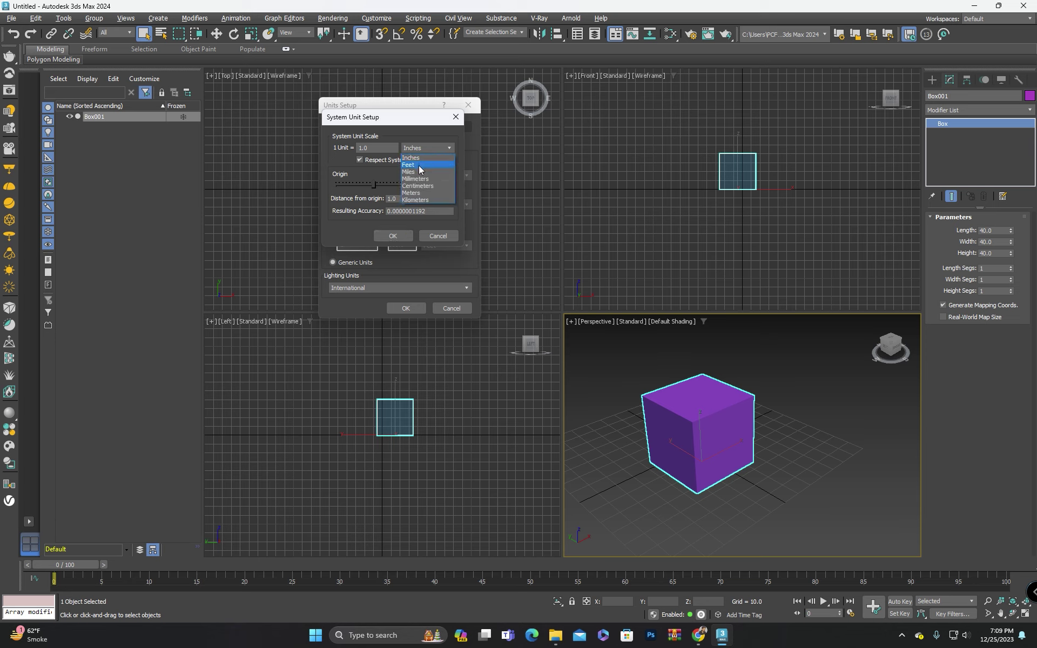
pyautogui.click(417, 178)
pyautogui.click(437, 149)
pyautogui.click(417, 185)
pyautogui.moveTo(403, 121)
pyautogui.mouseDown()
pyautogui.moveTo(395, 107)
pyautogui.moveTo(407, 119)
pyautogui.mouseUp()
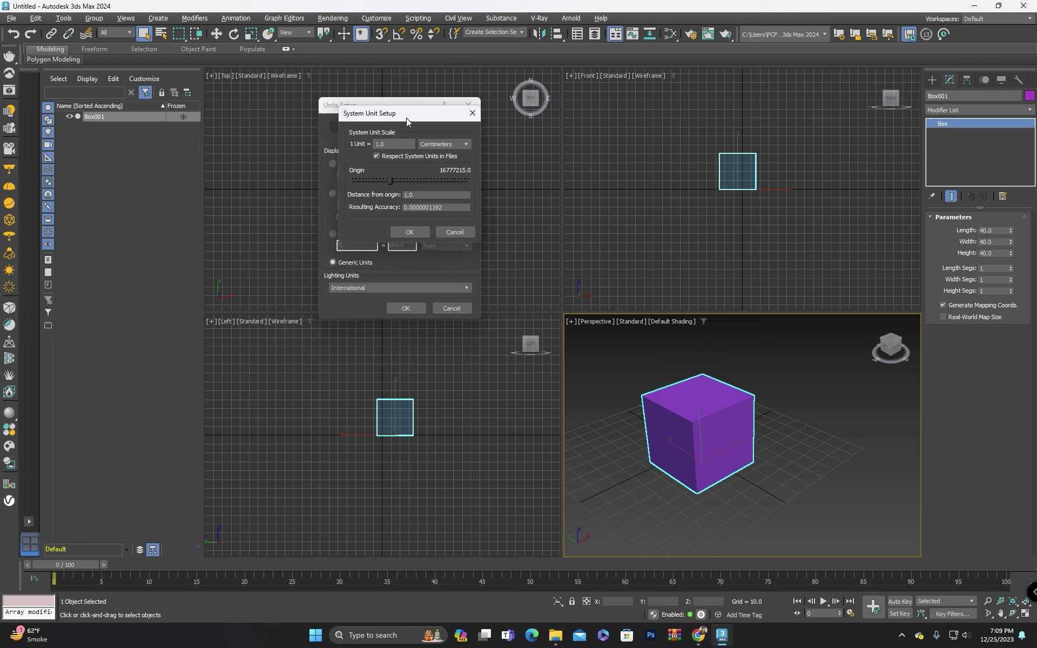
pyautogui.click(411, 232)
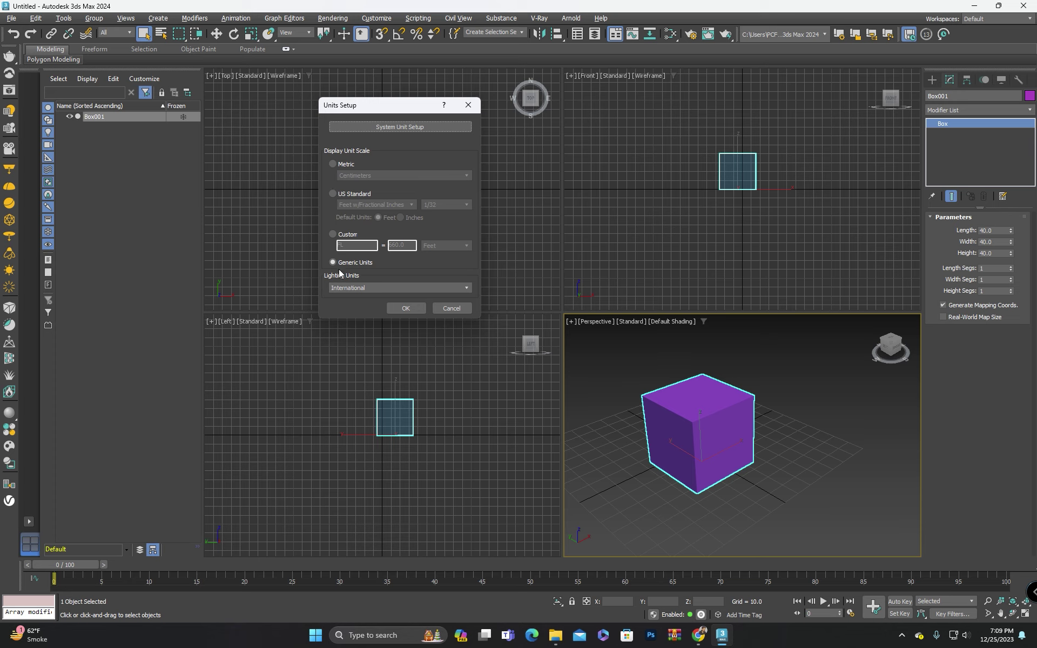
# Set the display unit scale to Metric Centimeters and apply the settings
pyautogui.click(334, 166)
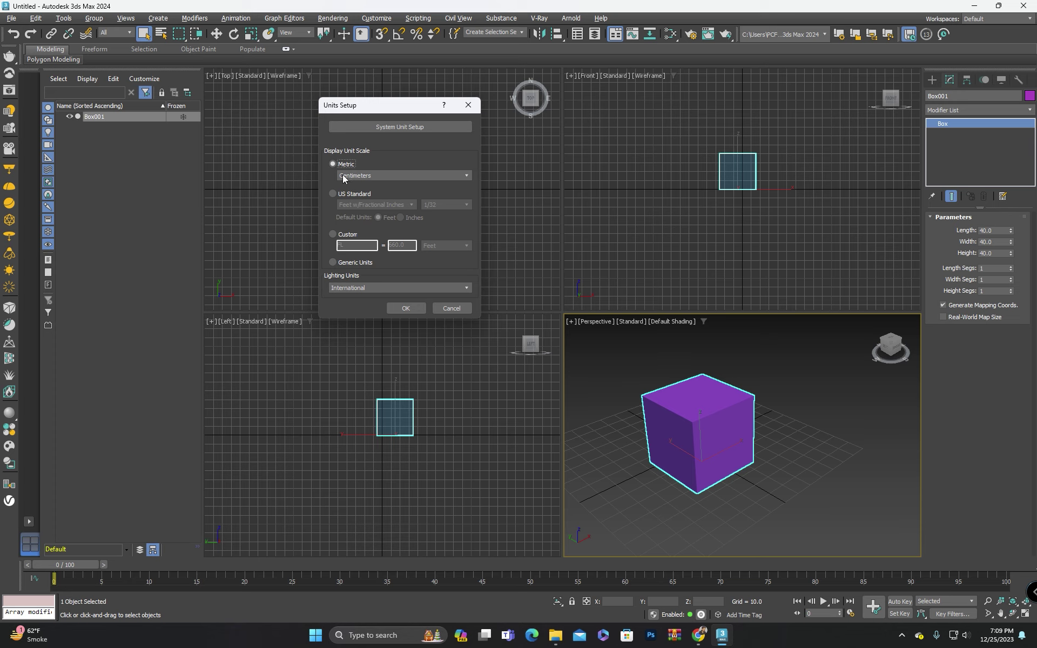
pyautogui.click(463, 177)
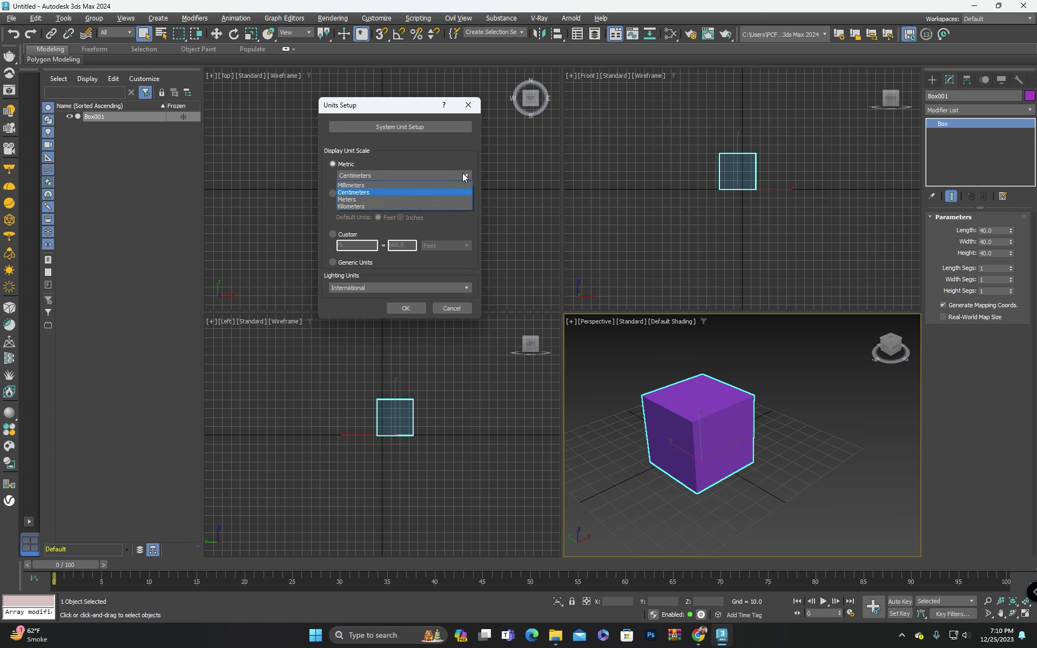
pyautogui.click(463, 177)
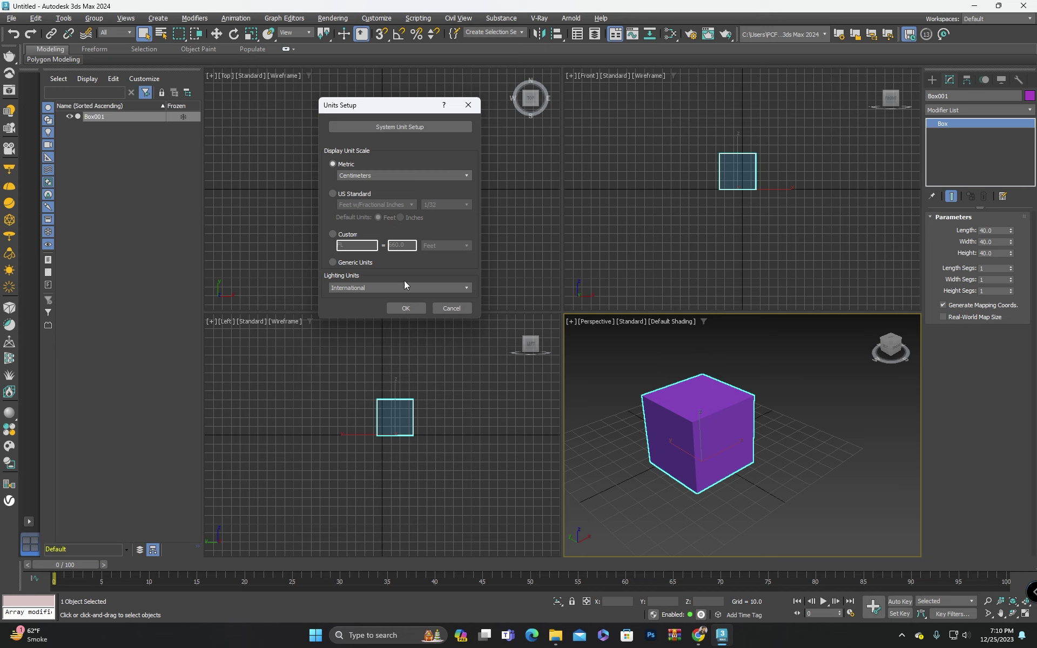
pyautogui.click(403, 310)
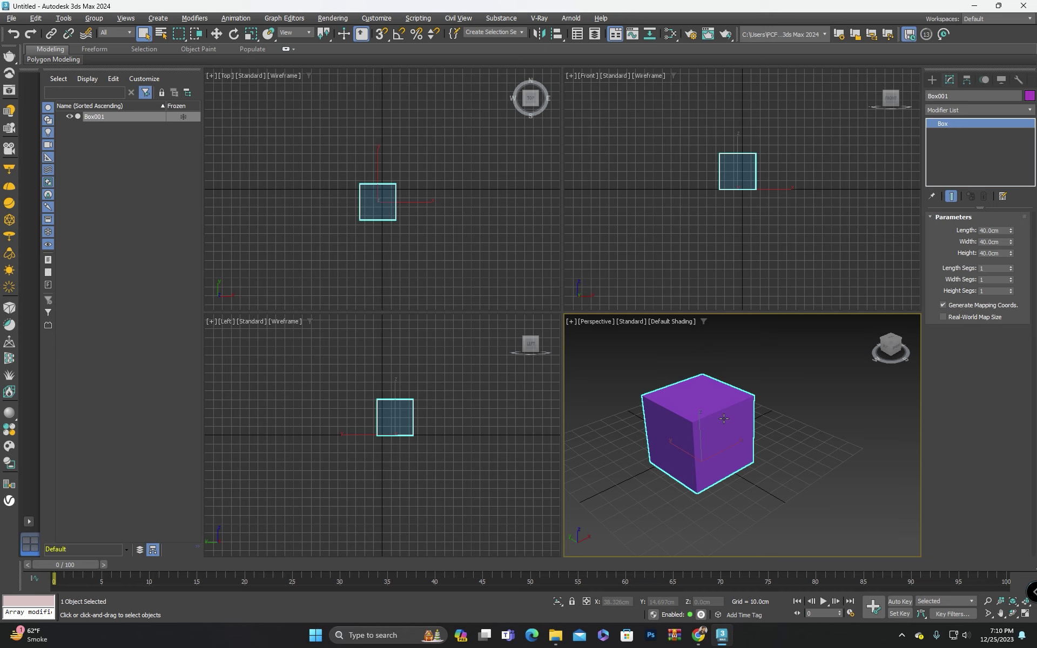
# Change the system unit scale from Centimeters to Inches in Units Setup
pyautogui.click(378, 19)
pyautogui.click(399, 197)
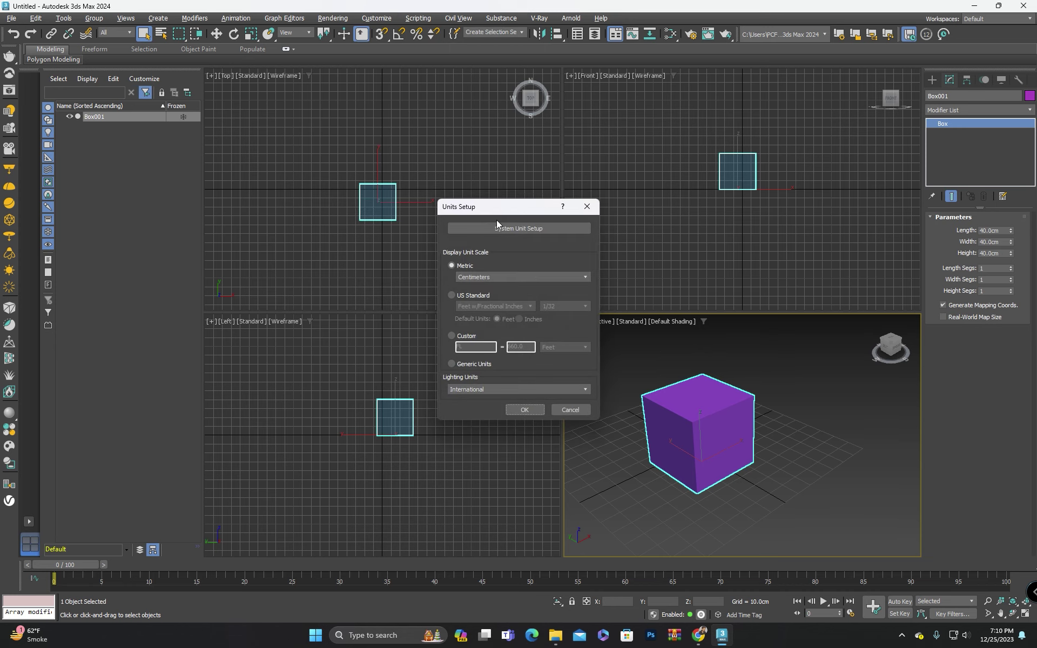
pyautogui.moveTo(497, 208); pyautogui.dragTo(305, 63)
pyautogui.click(326, 84)
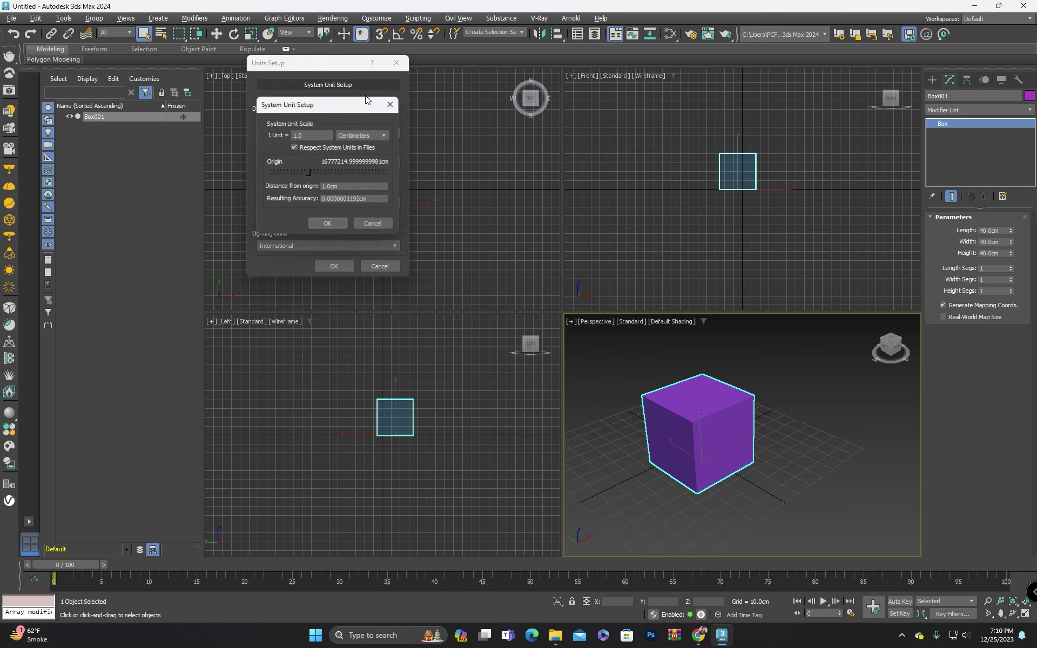
pyautogui.click(371, 136)
pyautogui.click(360, 147)
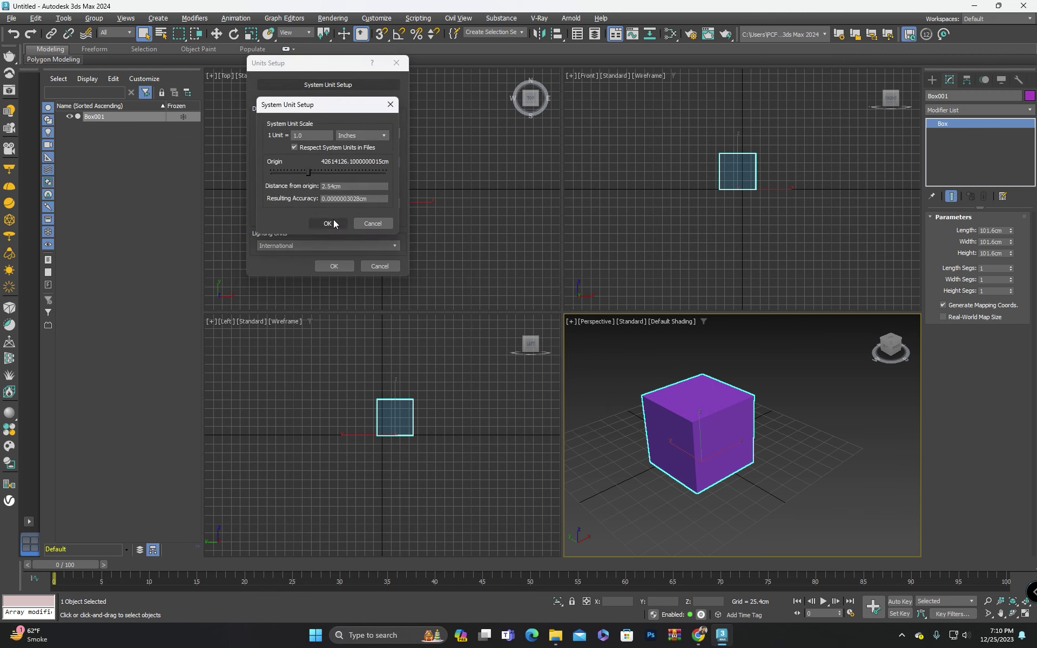
pyautogui.click(328, 223)
# Reopen System Unit Setup to check the Inches setting, then close it
pyautogui.moveTo(307, 69); pyautogui.dragTo(363, 113)
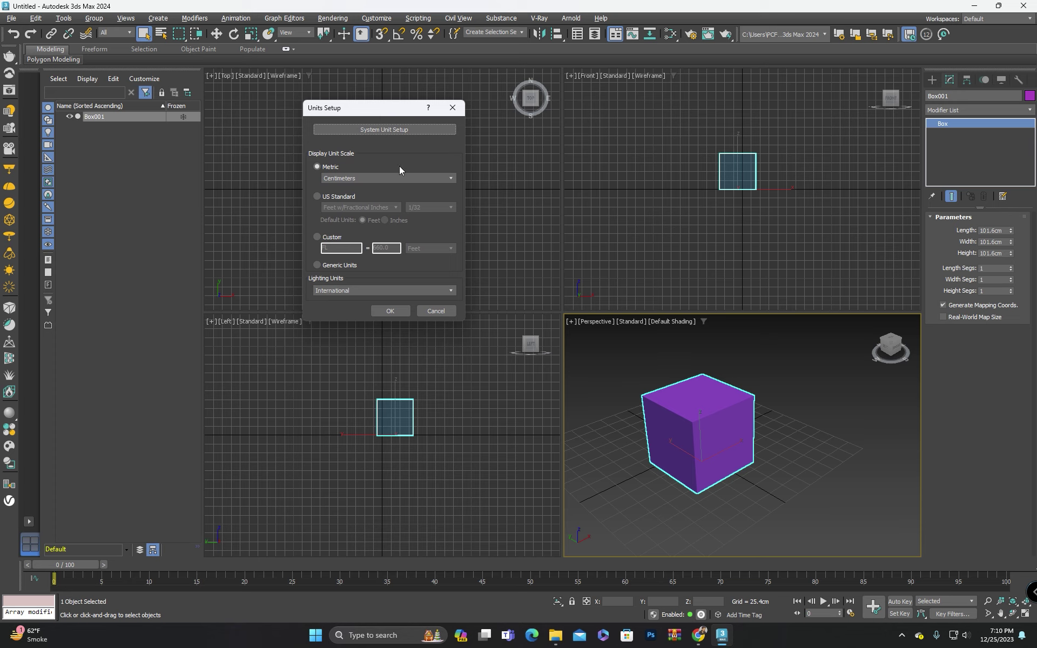
pyautogui.click(398, 134)
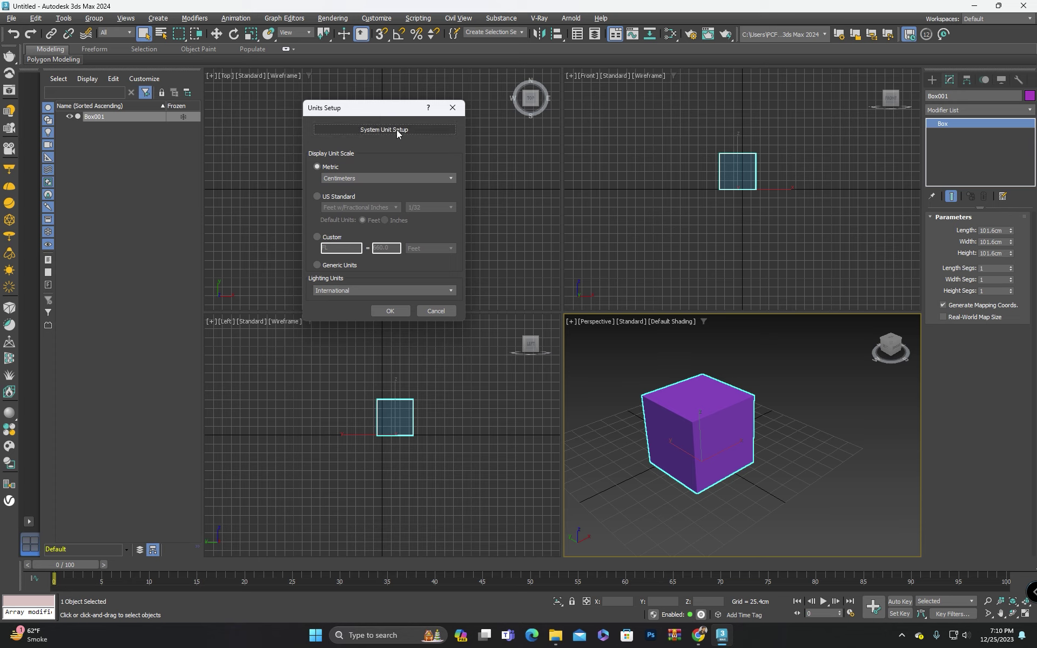
pyautogui.click(362, 135)
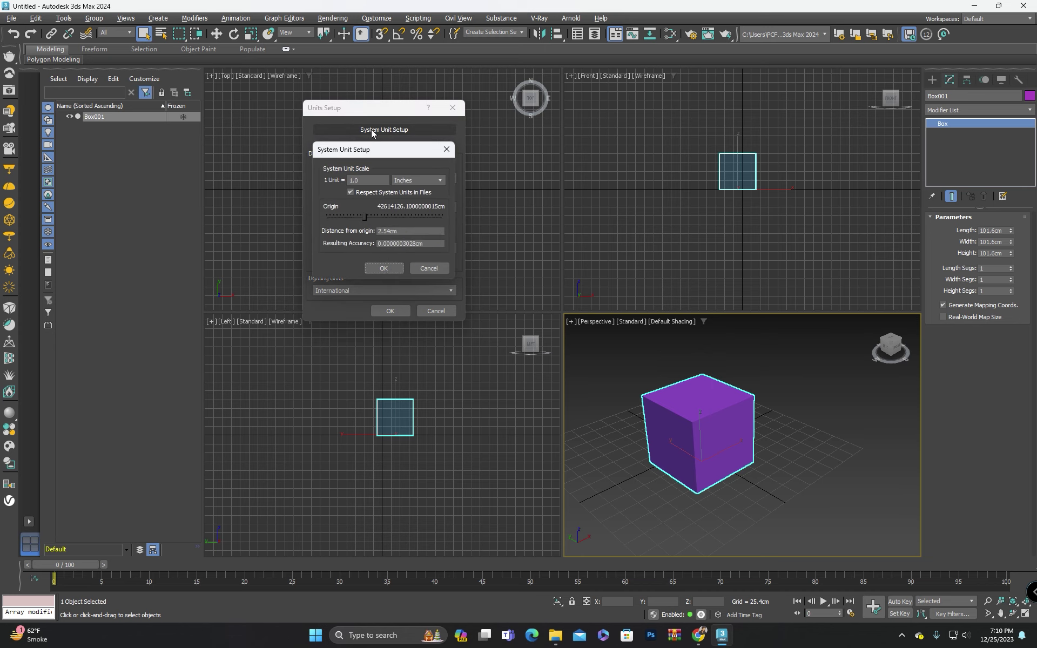
pyautogui.click(393, 271)
pyautogui.moveTo(382, 112); pyautogui.dragTo(375, 93)
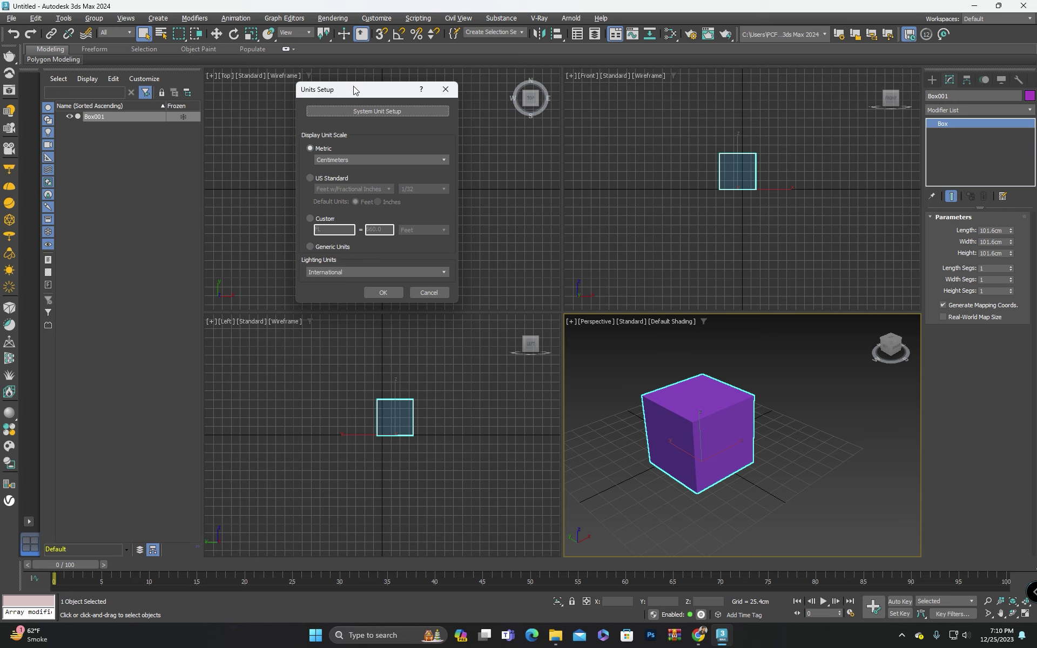
# Use US Standard display units, Feet w/Fractional Inches with Feet as default, and apply
pyautogui.moveTo(354, 89); pyautogui.dragTo(361, 80)
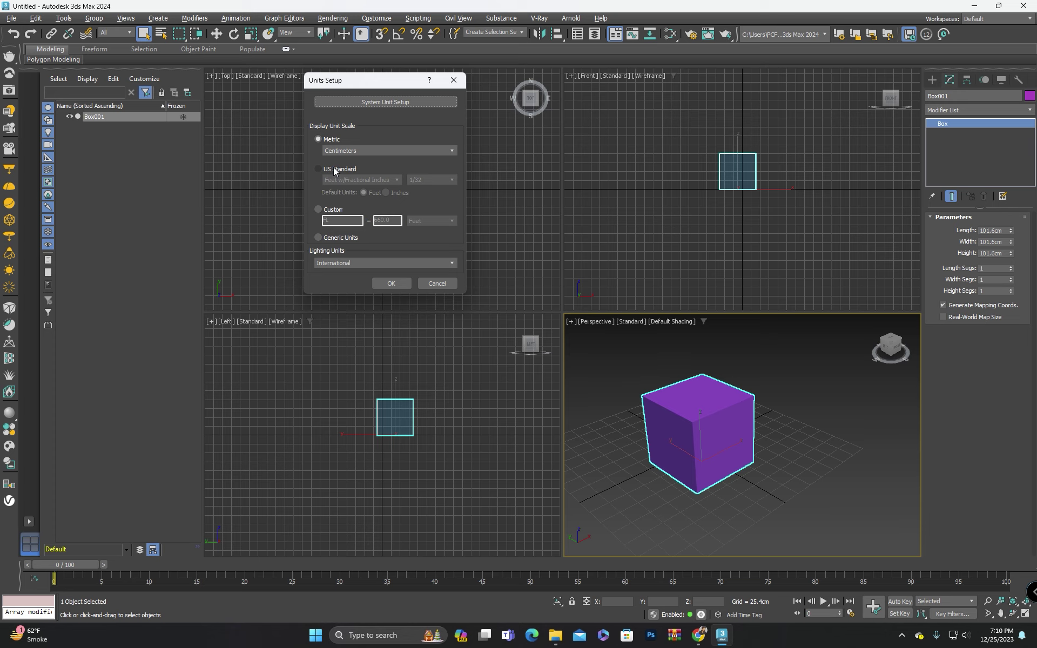
pyautogui.click(321, 170)
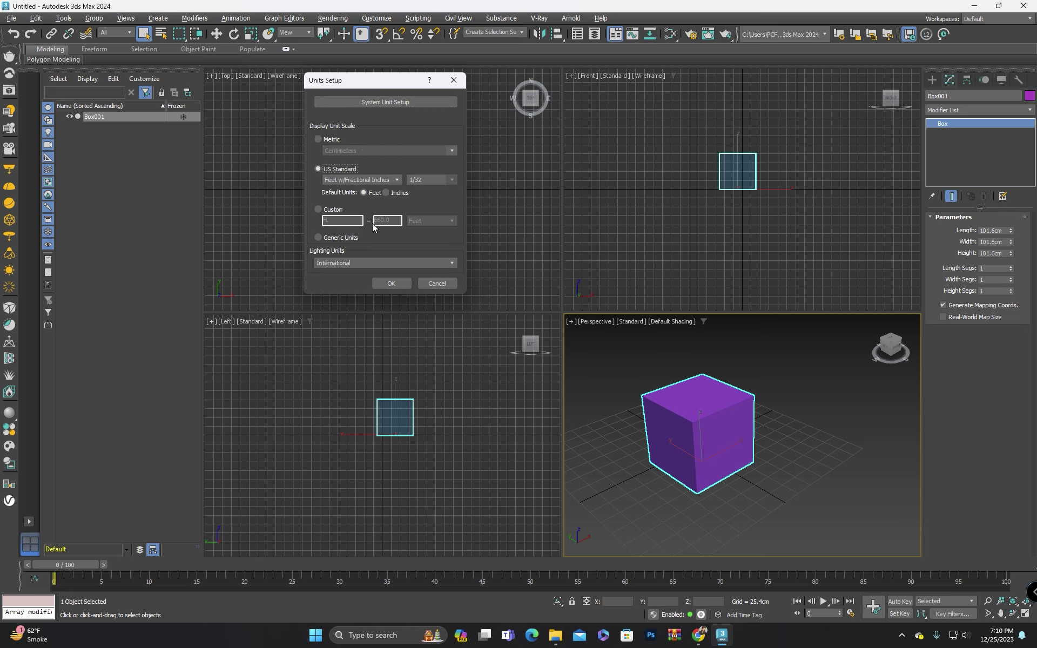
pyautogui.click(398, 180)
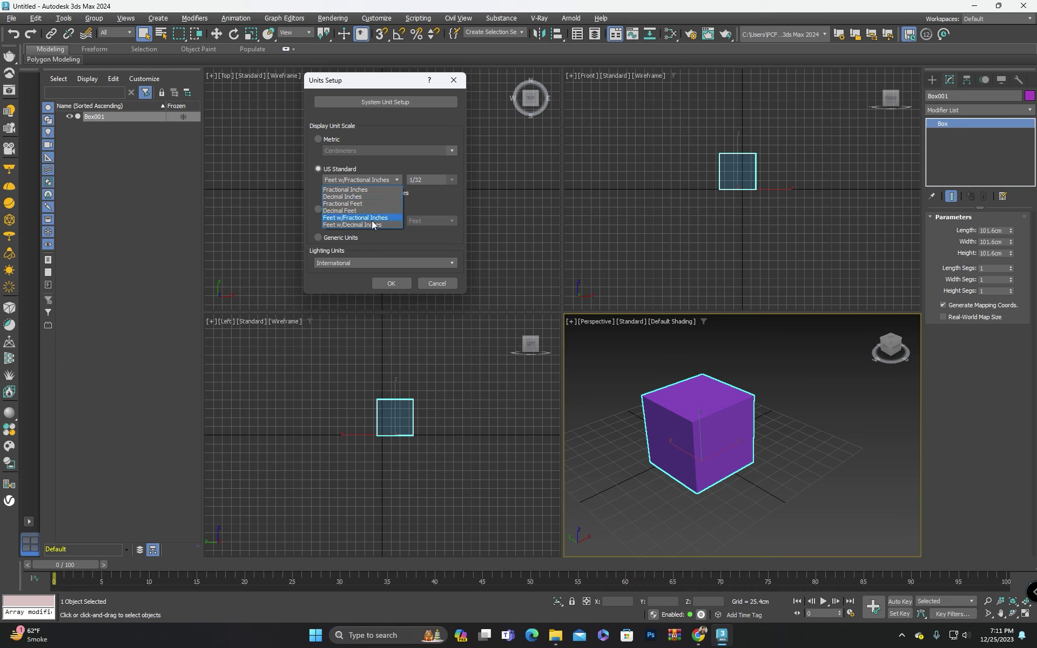
pyautogui.click(378, 221)
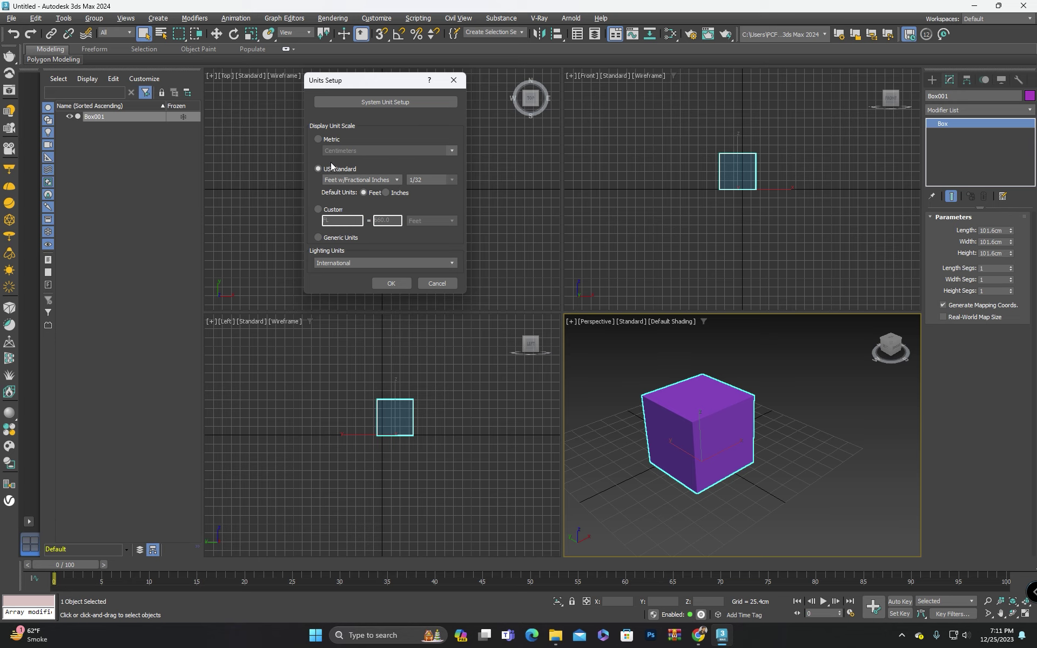
pyautogui.click(319, 139)
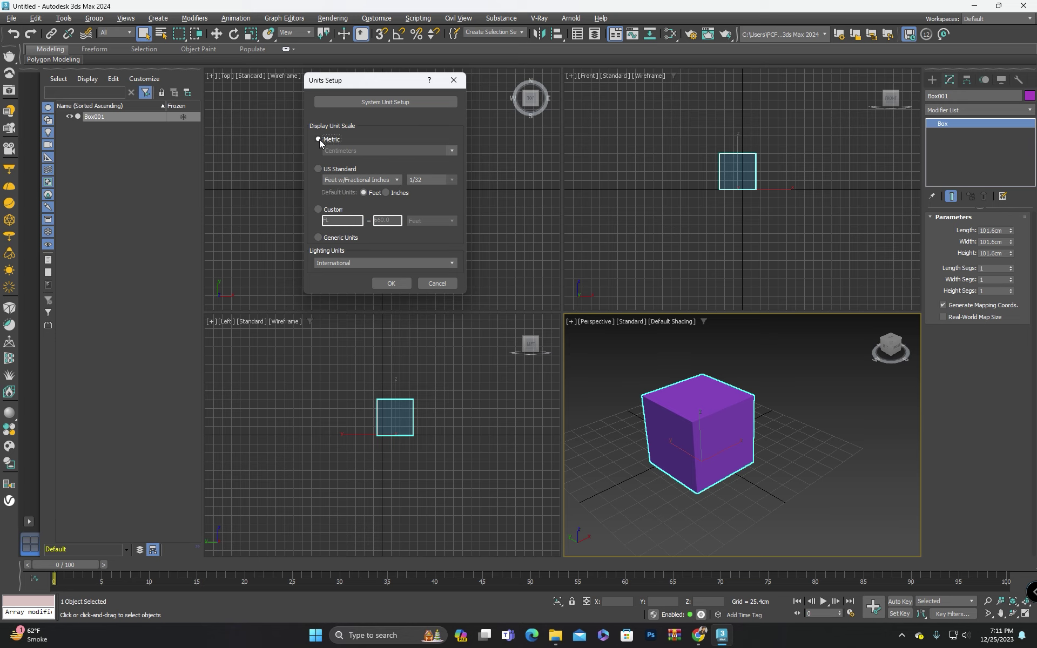
pyautogui.click(438, 151)
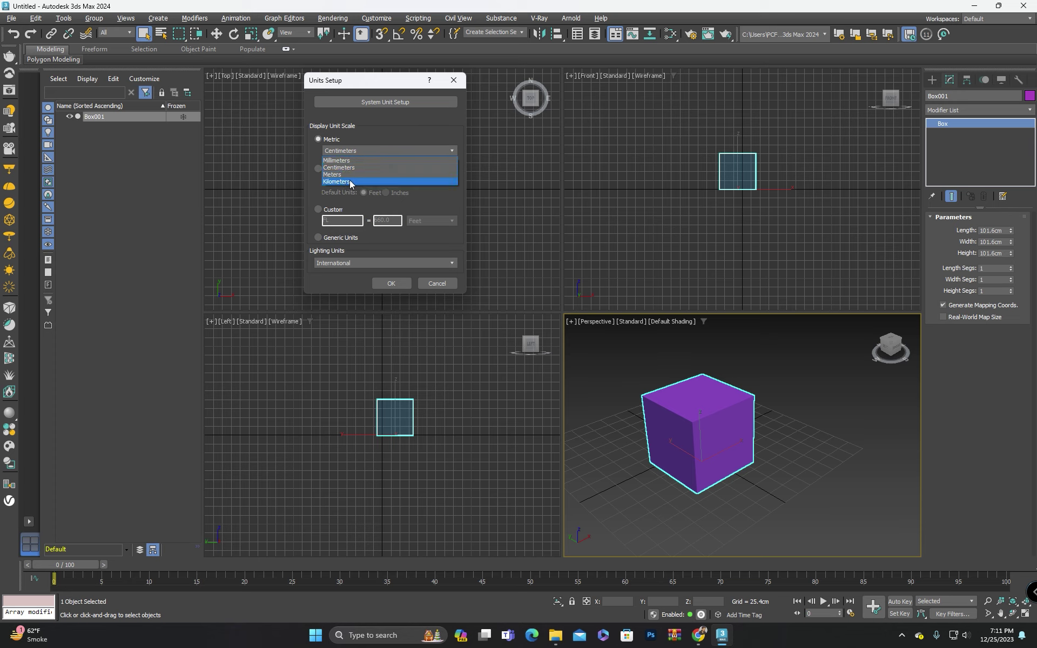
pyautogui.click(337, 140)
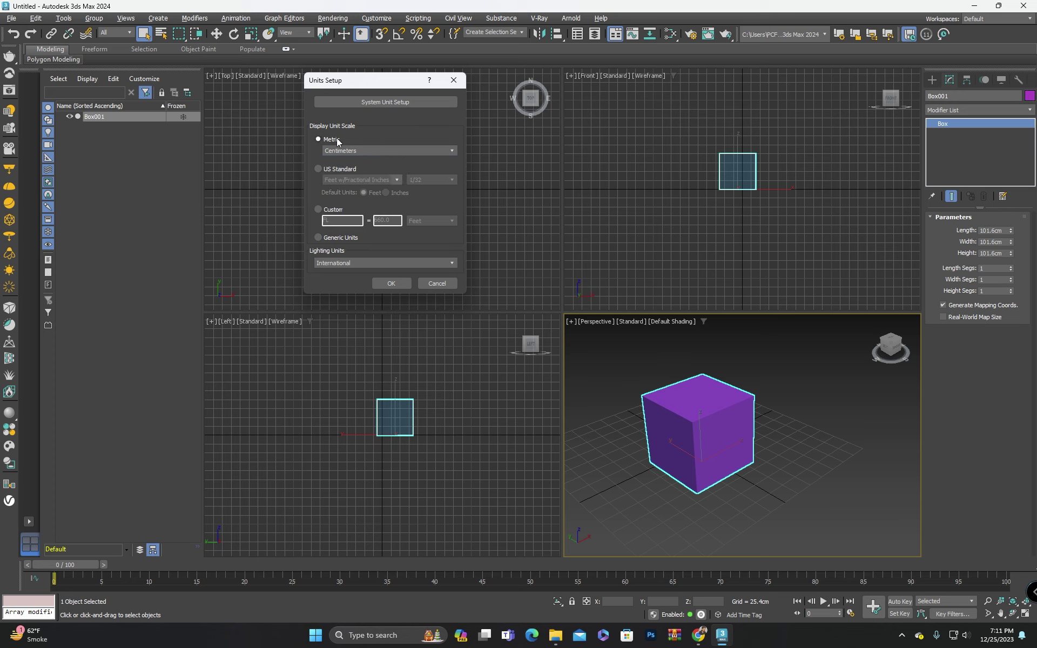
pyautogui.click(318, 169)
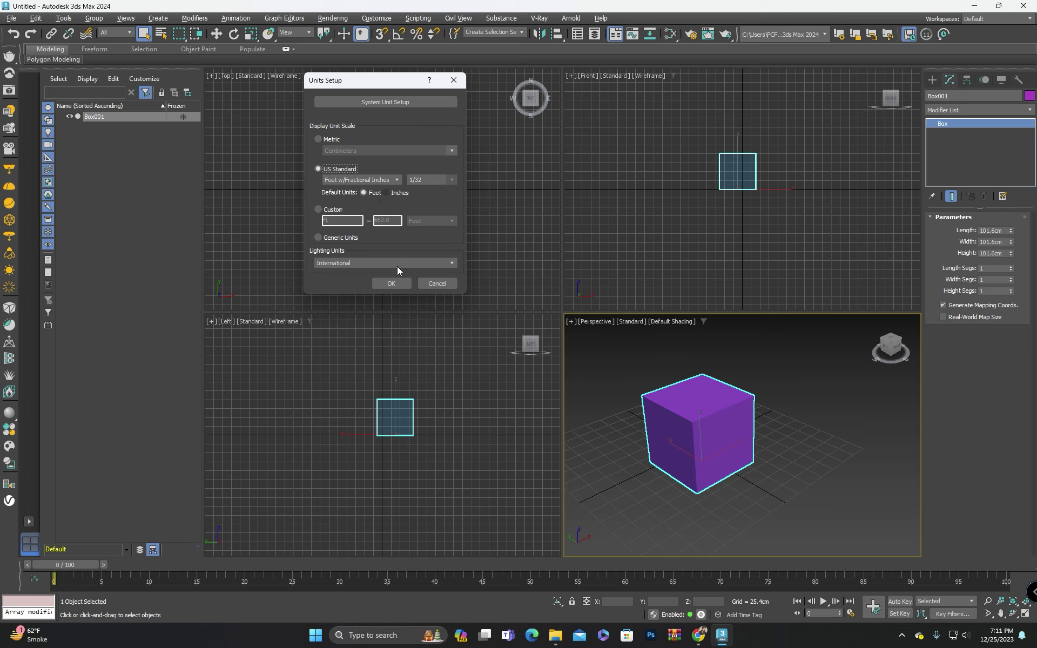
pyautogui.click(391, 283)
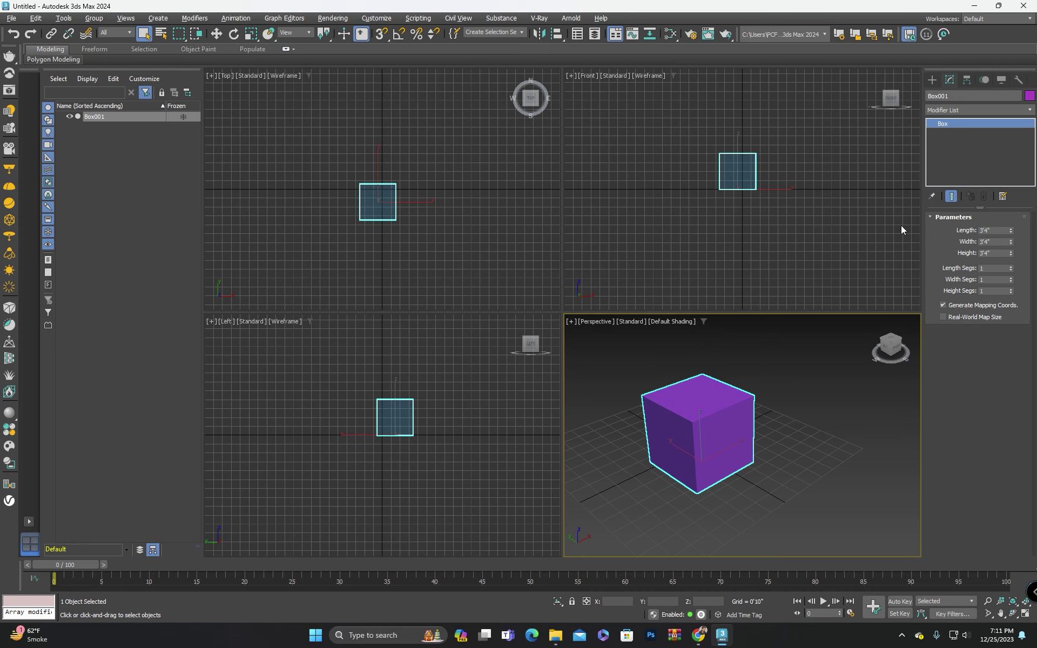
# Change Box001's Length to 10 feet, keeping width and height at 3'4"
pyautogui.click(988, 230)
pyautogui.write('10')
pyautogui.press('Return')
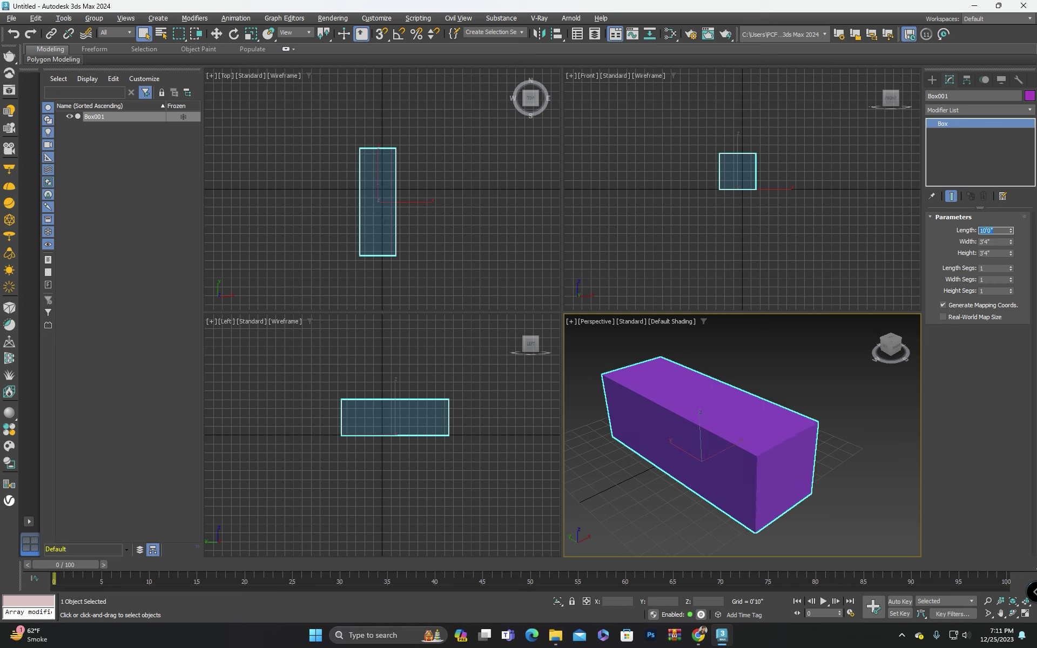
pyautogui.click(846, 327)
pyautogui.click(751, 381)
# In Units Setup, switch the Default Units from Feet to Inches
pyautogui.click(376, 18)
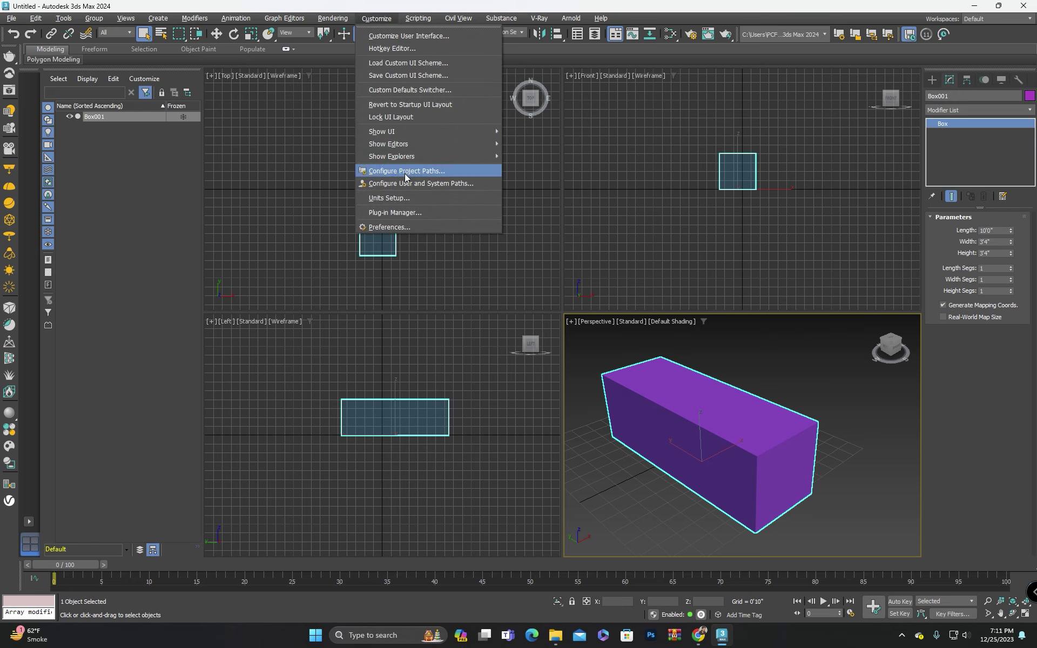
pyautogui.click(400, 200)
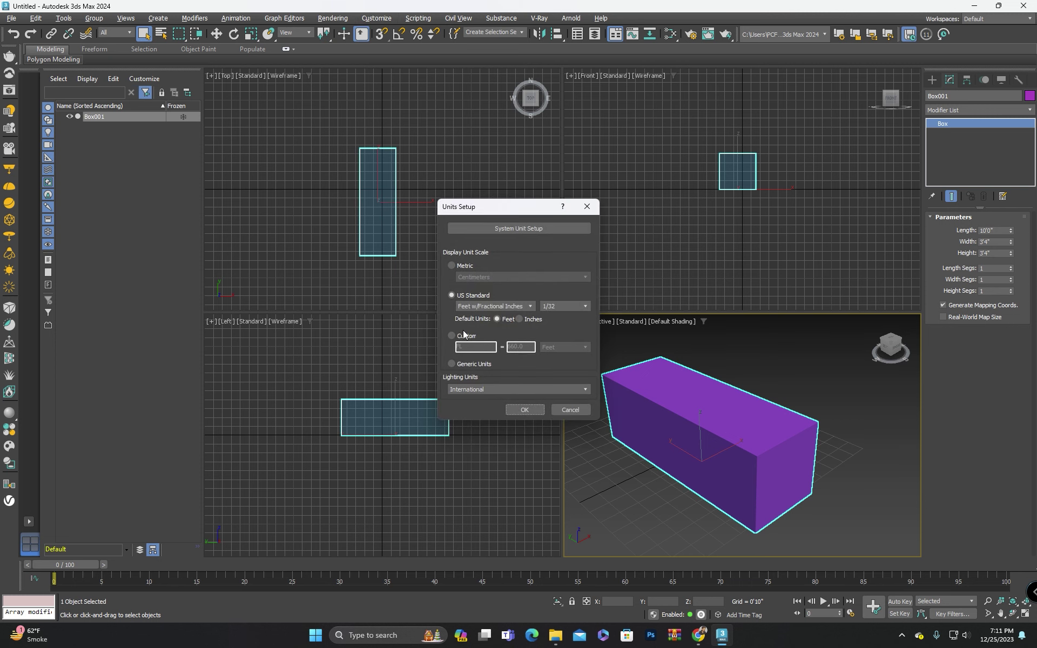
pyautogui.moveTo(518, 206); pyautogui.dragTo(421, 182)
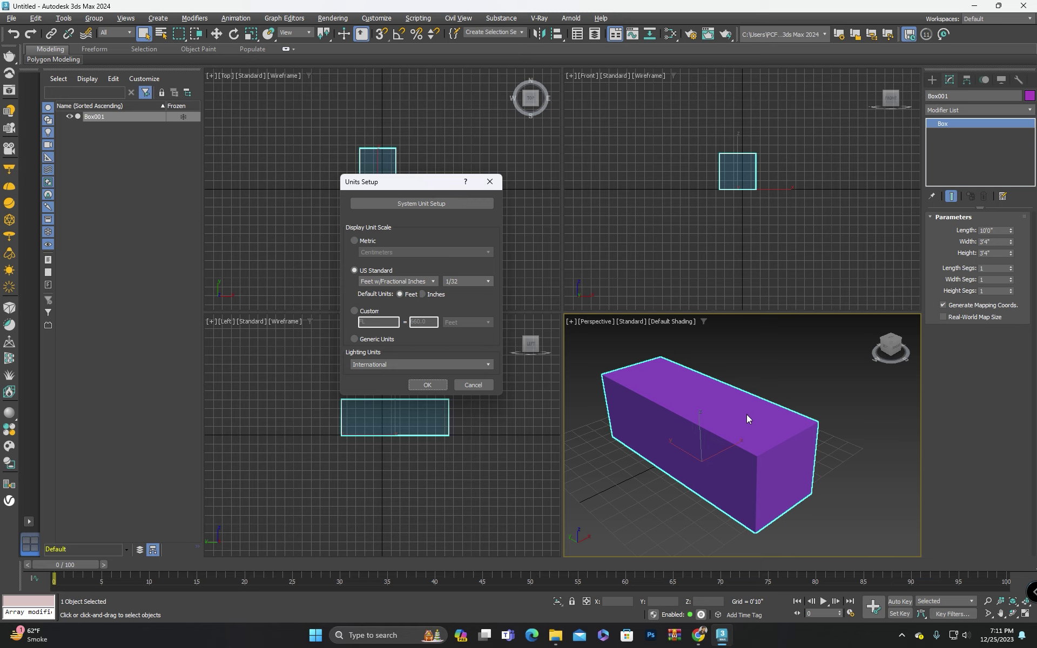
pyautogui.click(422, 294)
# Apply the Inches default and enter 10 as the box's Length, giving a 0'10" slab
pyautogui.click(435, 384)
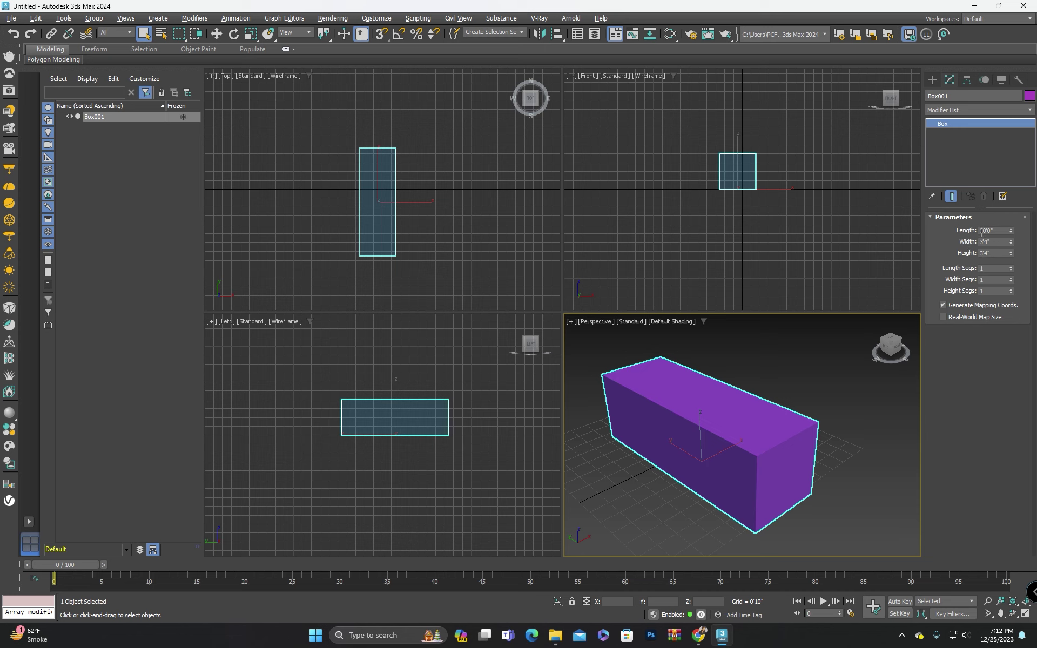
pyautogui.doubleClick(997, 230)
pyautogui.write('10')
pyautogui.press('Return')
pyautogui.click(809, 384)
pyautogui.click(713, 398)
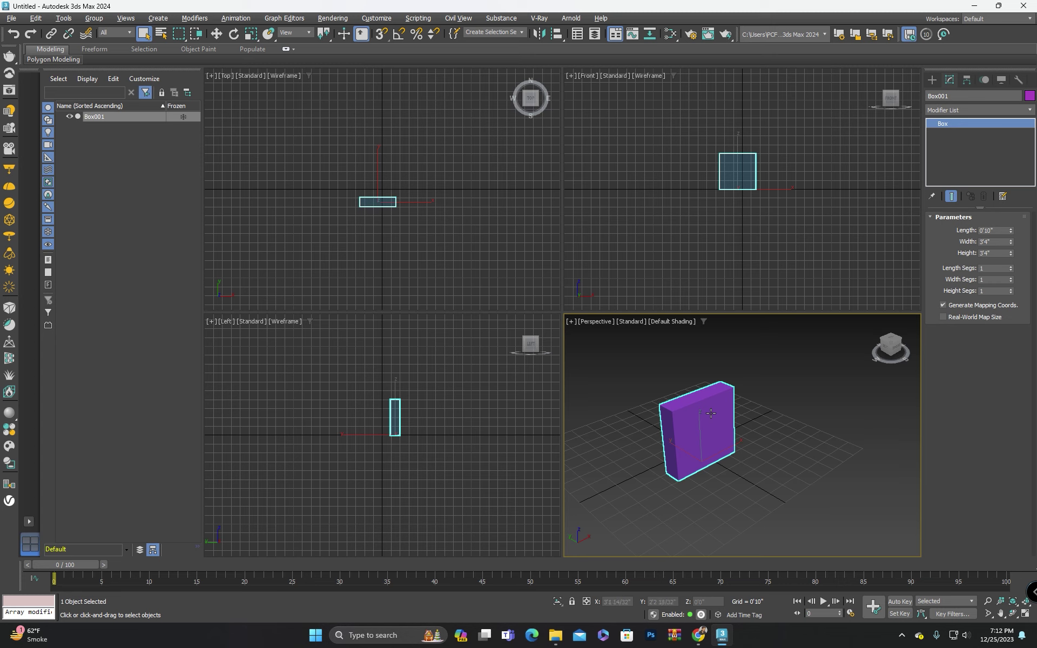
pyautogui.click(376, 19)
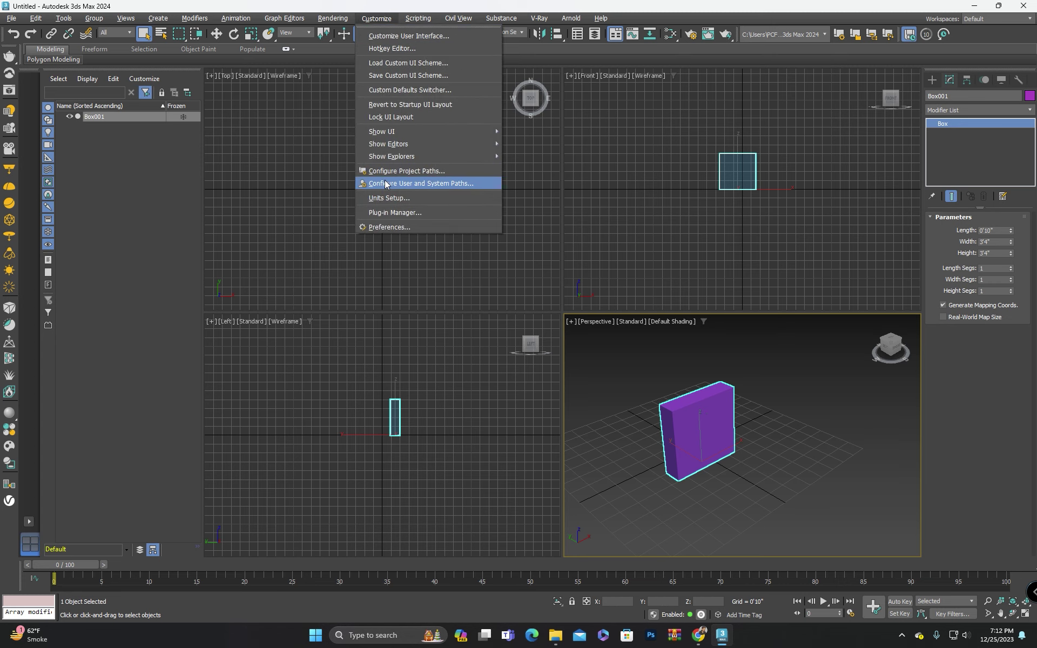
# Restore Feet as the default unit in Units Setup and apply it
pyautogui.click(398, 196)
pyautogui.click(519, 319)
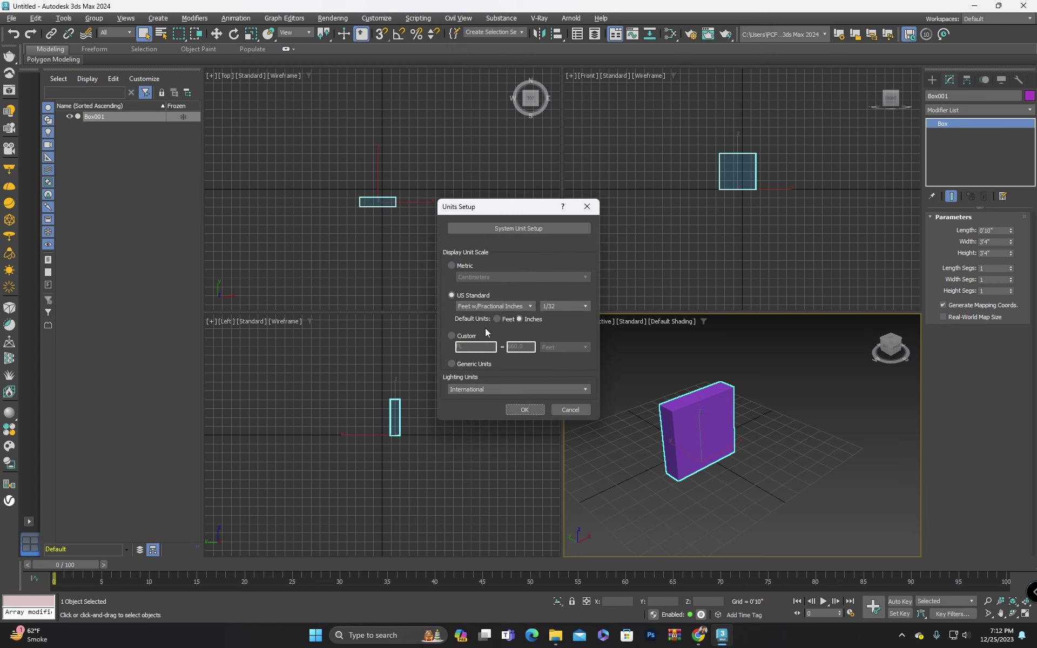
pyautogui.click(496, 320)
pyautogui.moveTo(510, 210); pyautogui.dragTo(368, 96)
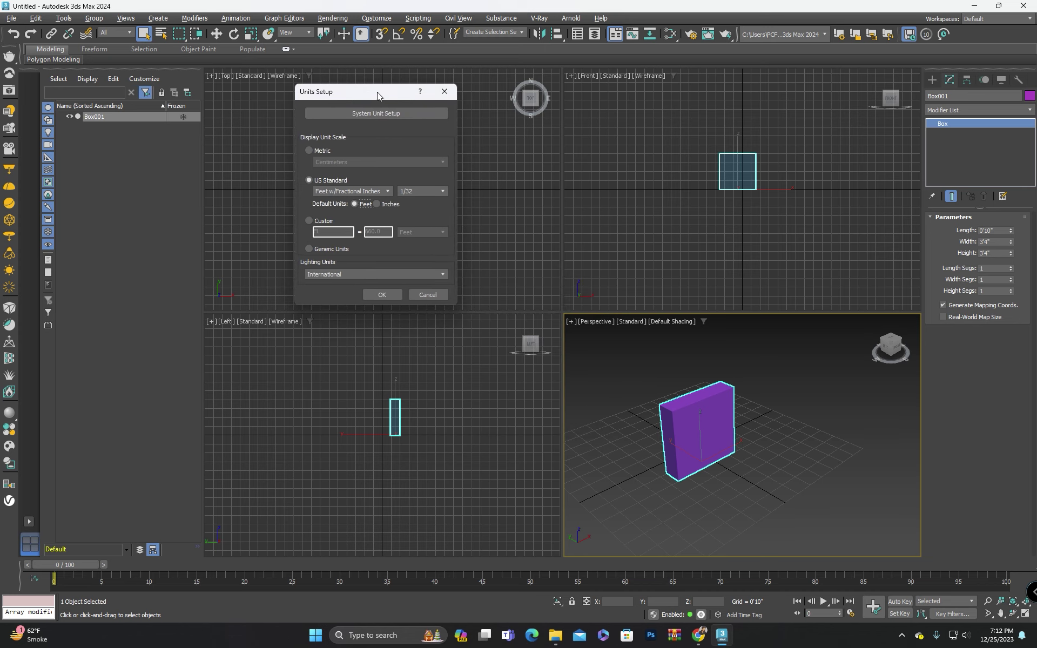
pyautogui.moveTo(376, 92)
pyautogui.mouseDown()
pyautogui.moveTo(389, 78)
pyautogui.moveTo(385, 89)
pyautogui.mouseUp()
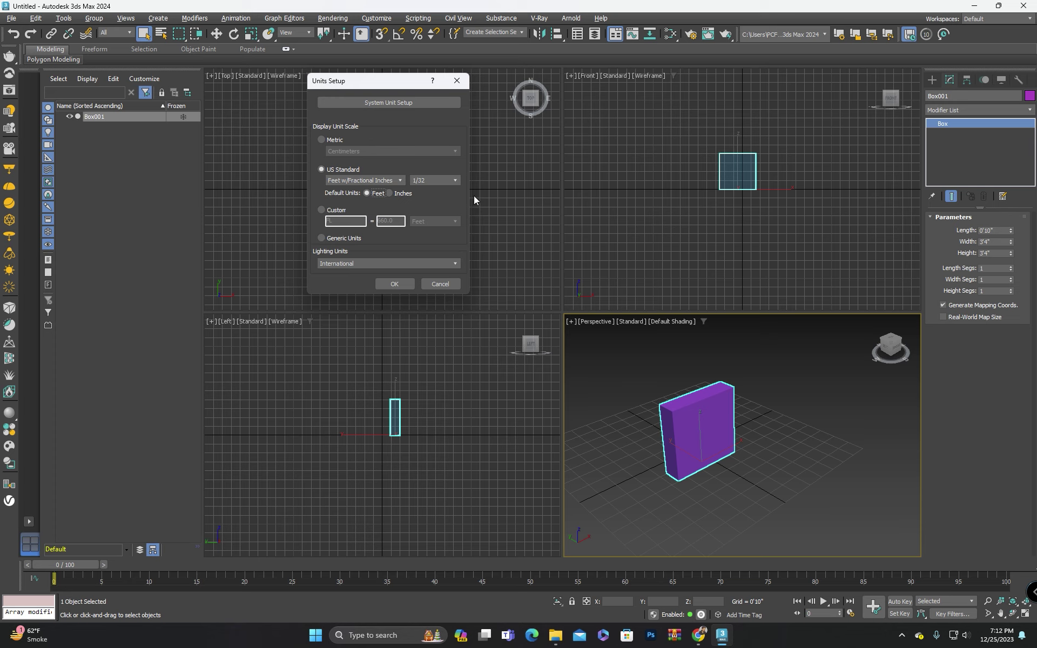
pyautogui.click(406, 285)
pyautogui.click(643, 373)
# Delete Box001 and maximize the Perspective viewport with Alt+W
pyautogui.click(730, 415)
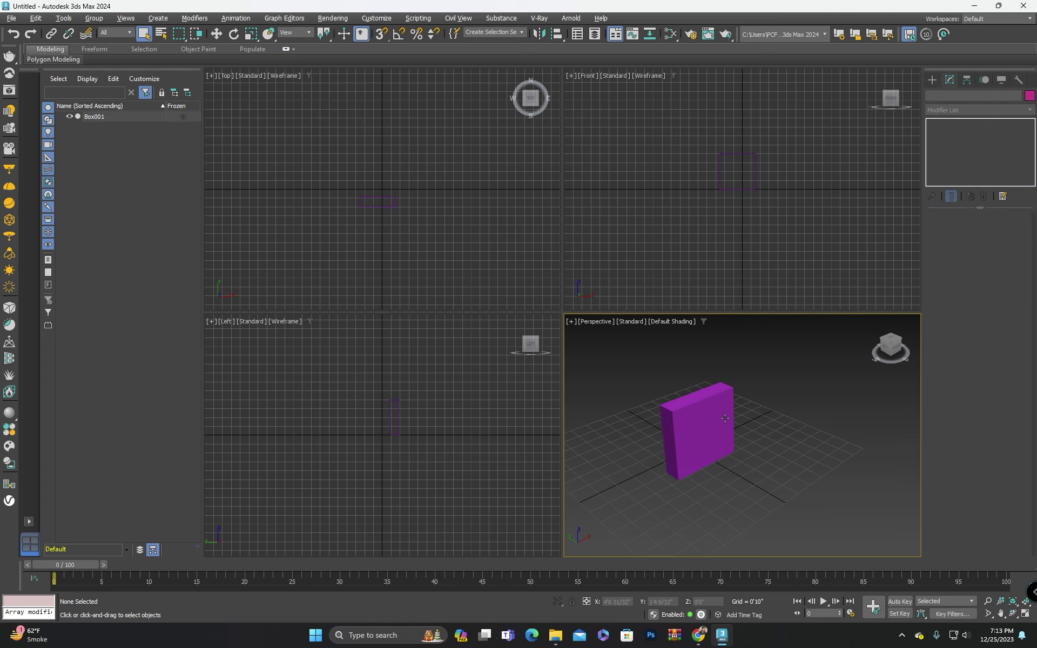
pyautogui.press('Delete')
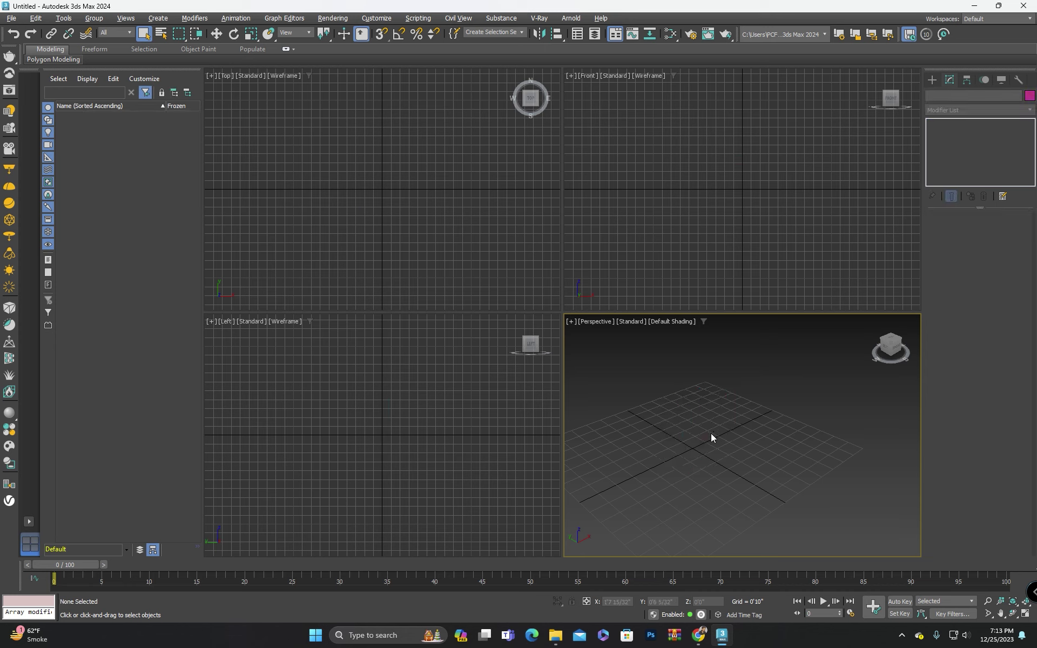
pyautogui.hotkey('alt', 'w')
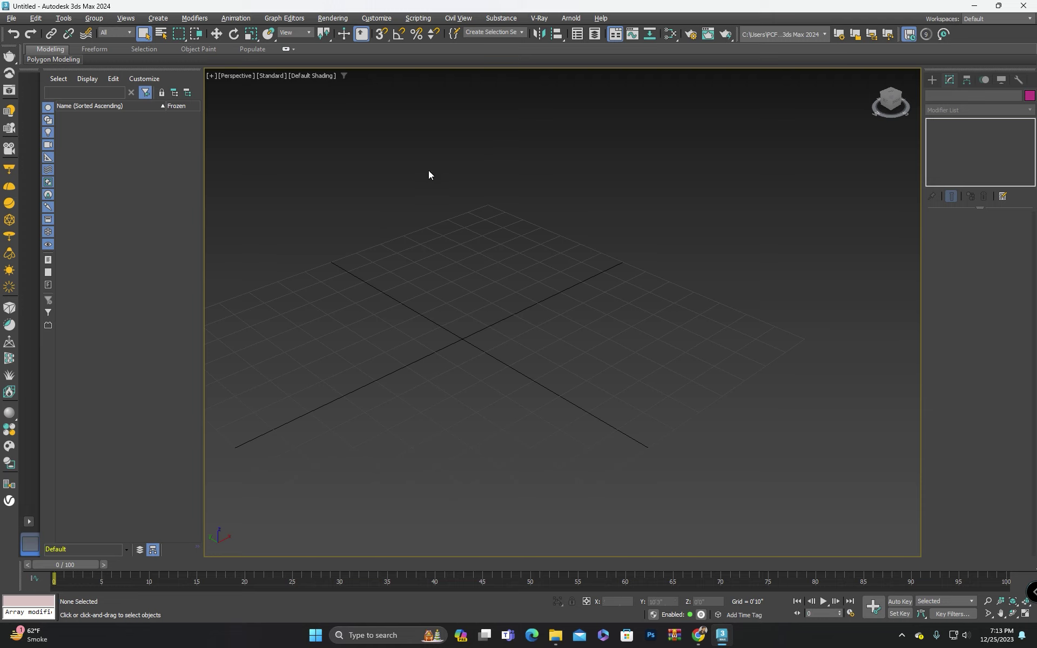
pyautogui.click(125, 18)
# Try a Solid Color viewport background, cancel it, and restore the four-viewport layout
pyautogui.click(11, 18)
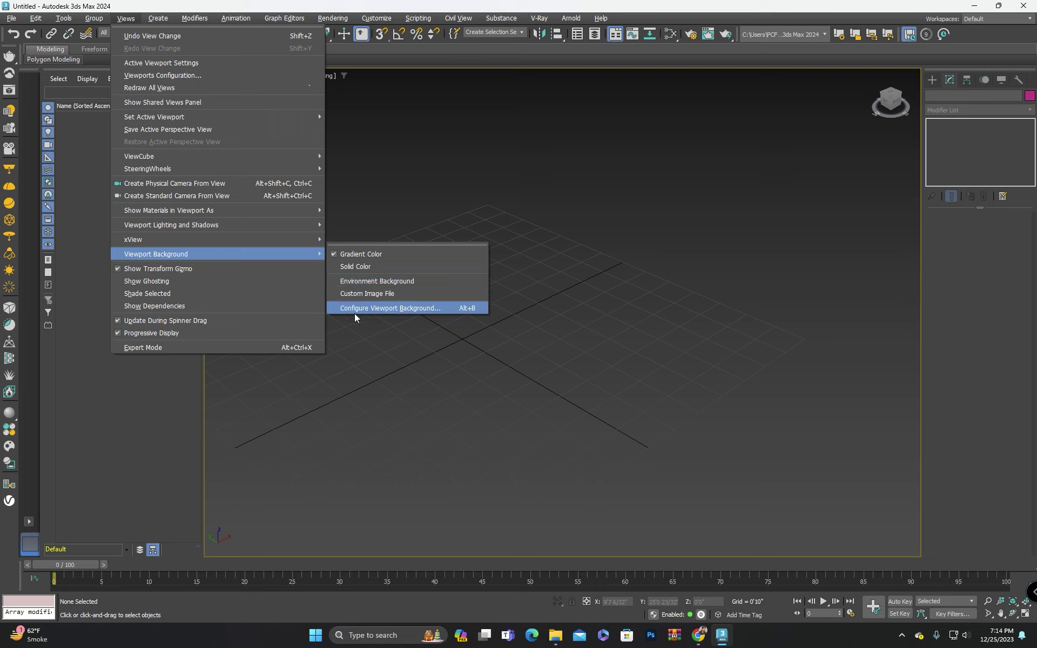
pyautogui.click(403, 309)
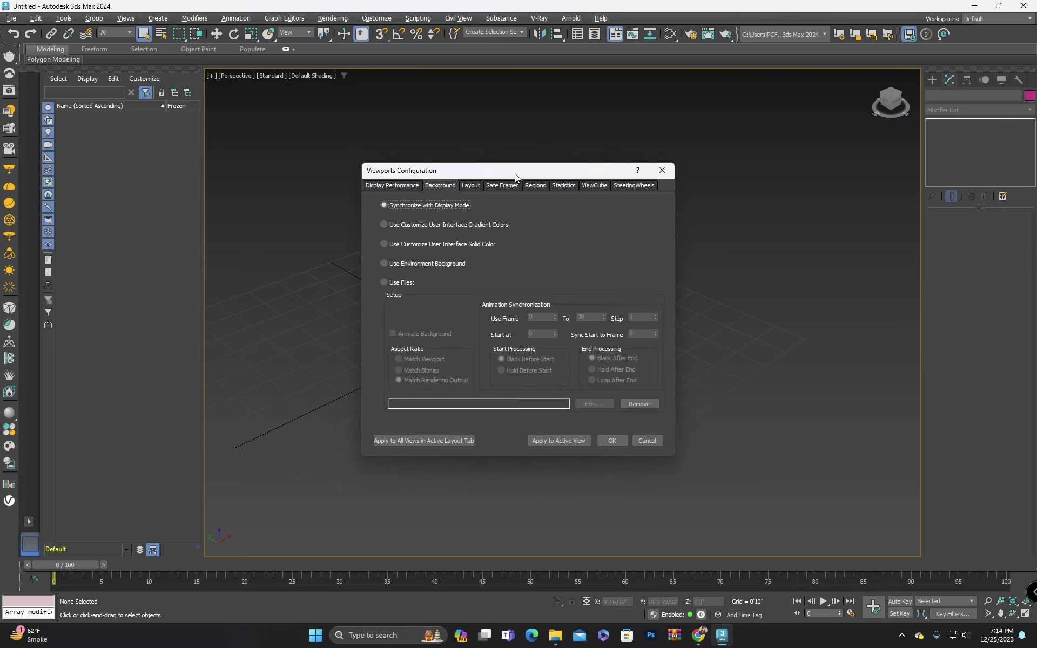
pyautogui.moveTo(514, 173); pyautogui.dragTo(501, 140)
pyautogui.moveTo(387, 139); pyautogui.dragTo(359, 118)
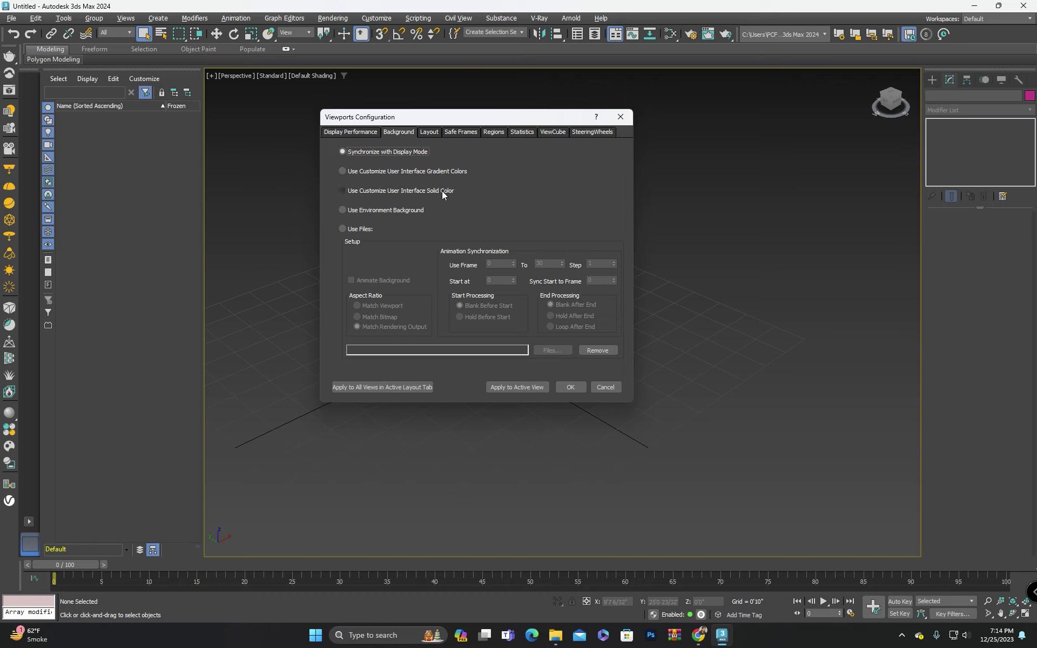
pyautogui.click(343, 191)
pyautogui.moveTo(423, 119); pyautogui.dragTo(366, 127)
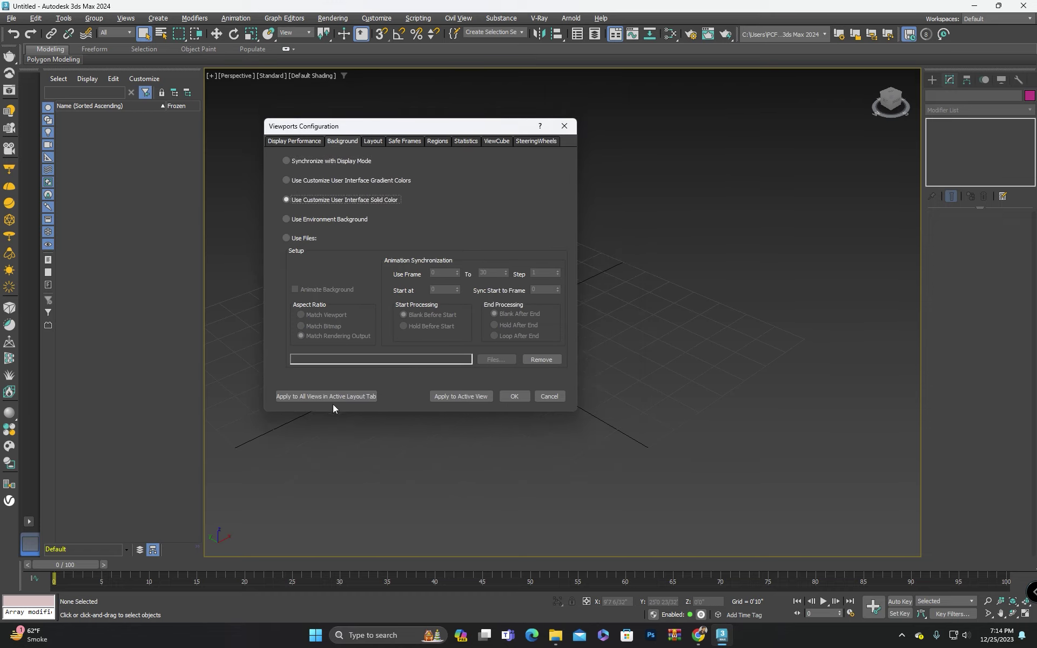
pyautogui.click(549, 396)
pyautogui.hotkey('alt', 'w')
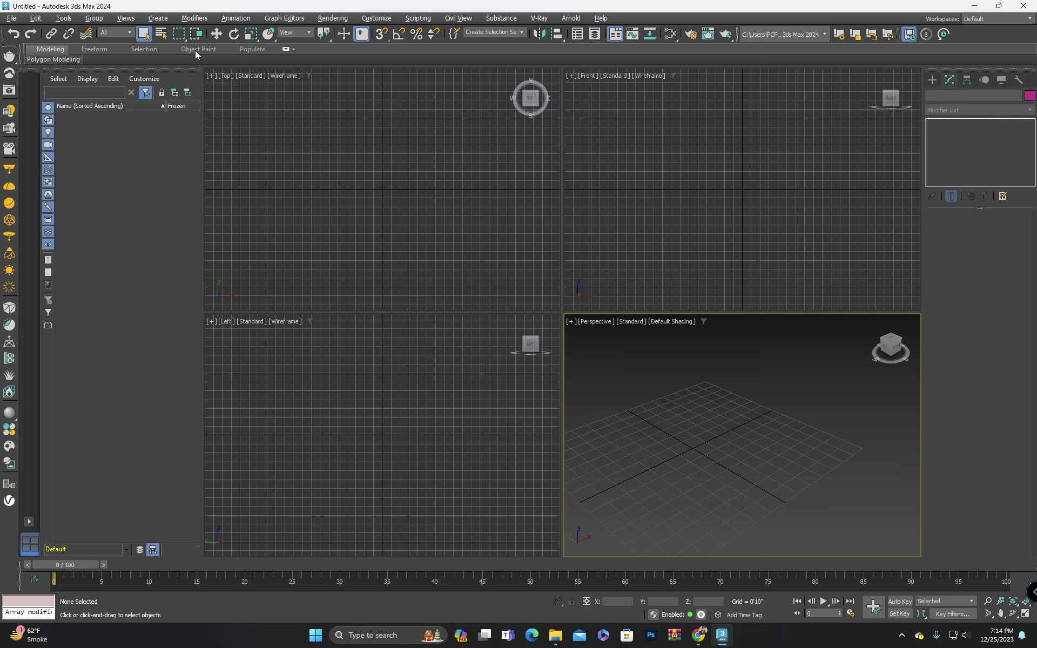
# Set the viewport background to the Customize User Interface solid colour and apply it to all views
pyautogui.click(126, 18)
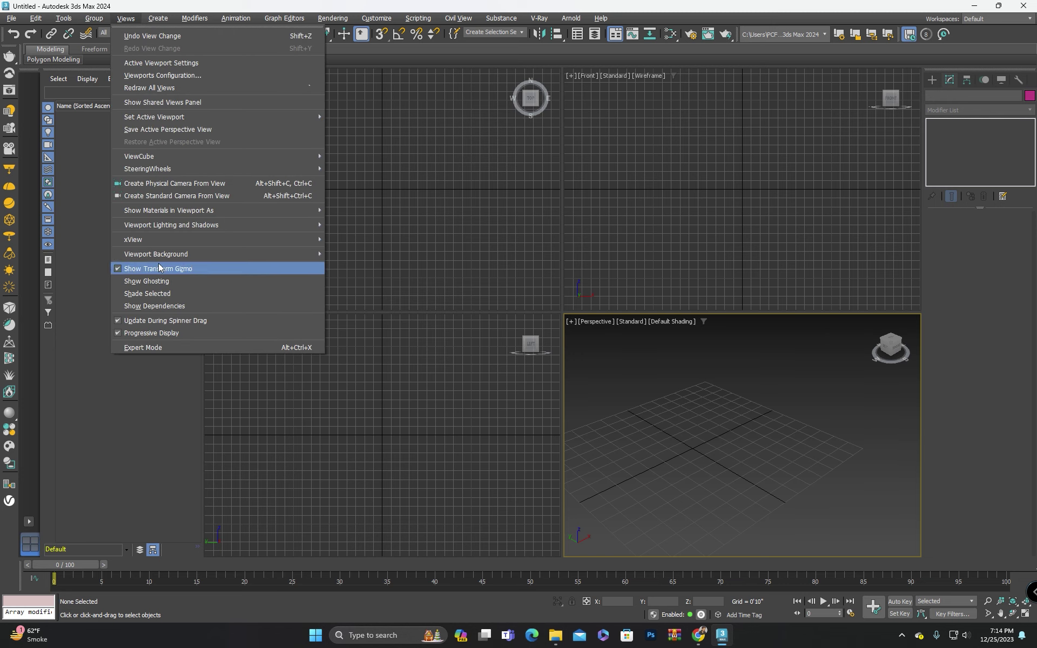
pyautogui.click(374, 310)
pyautogui.moveTo(488, 174); pyautogui.dragTo(399, 135)
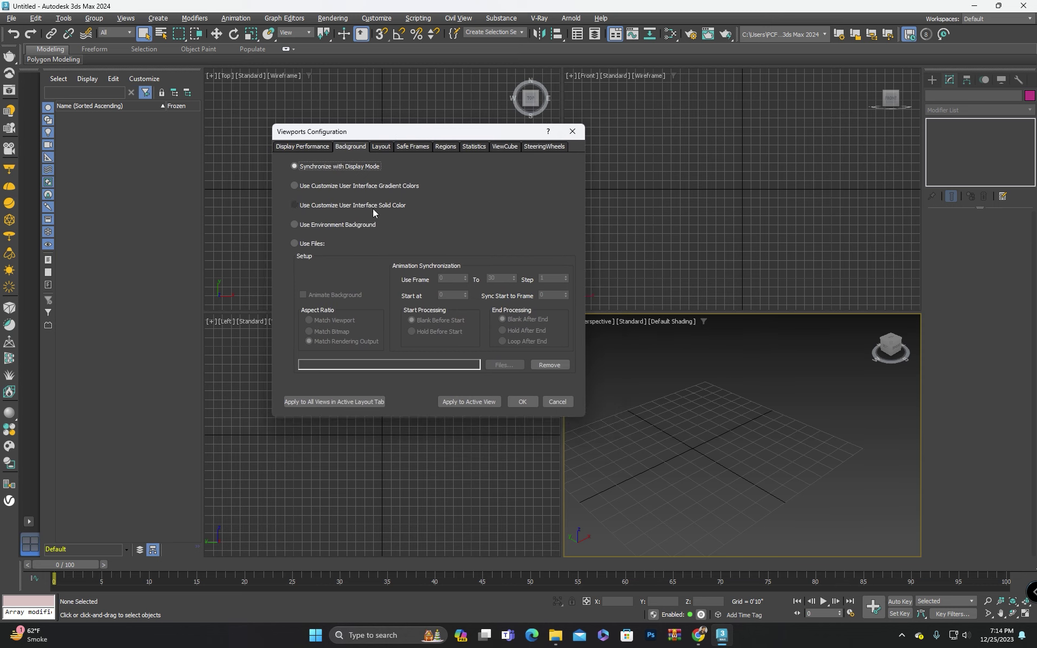
pyautogui.click(296, 204)
pyautogui.moveTo(397, 130); pyautogui.dragTo(387, 114)
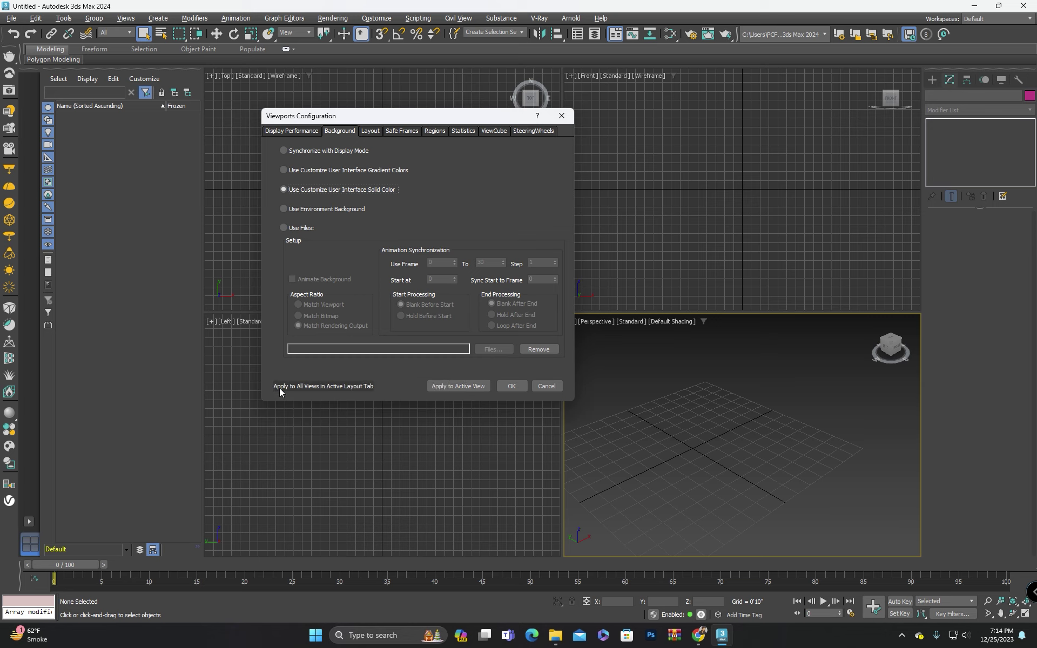
pyautogui.click(345, 387)
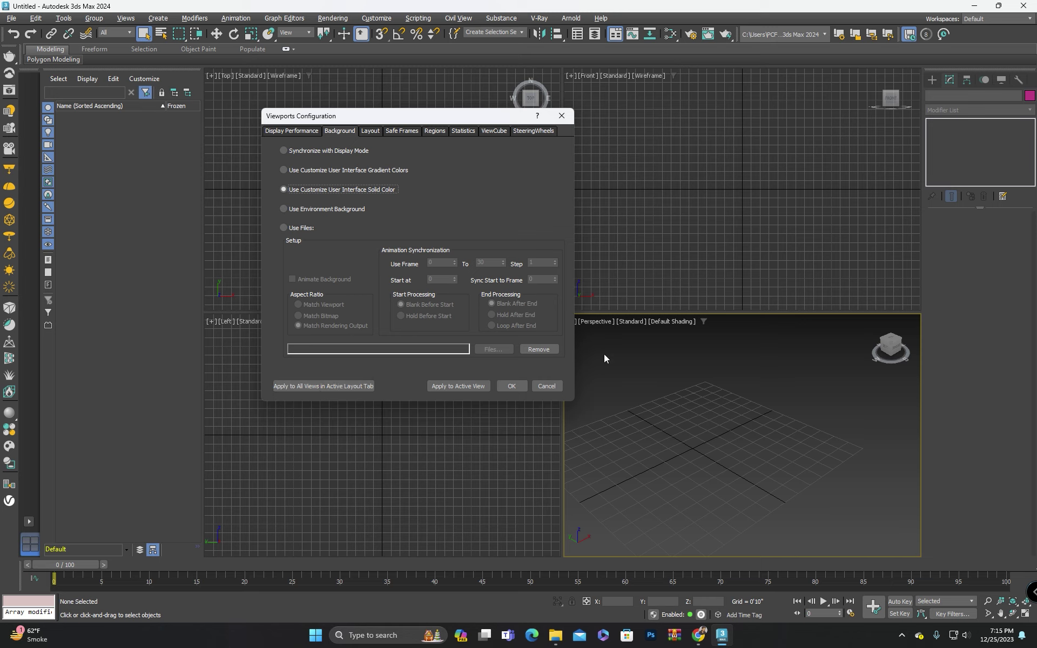
pyautogui.click(314, 387)
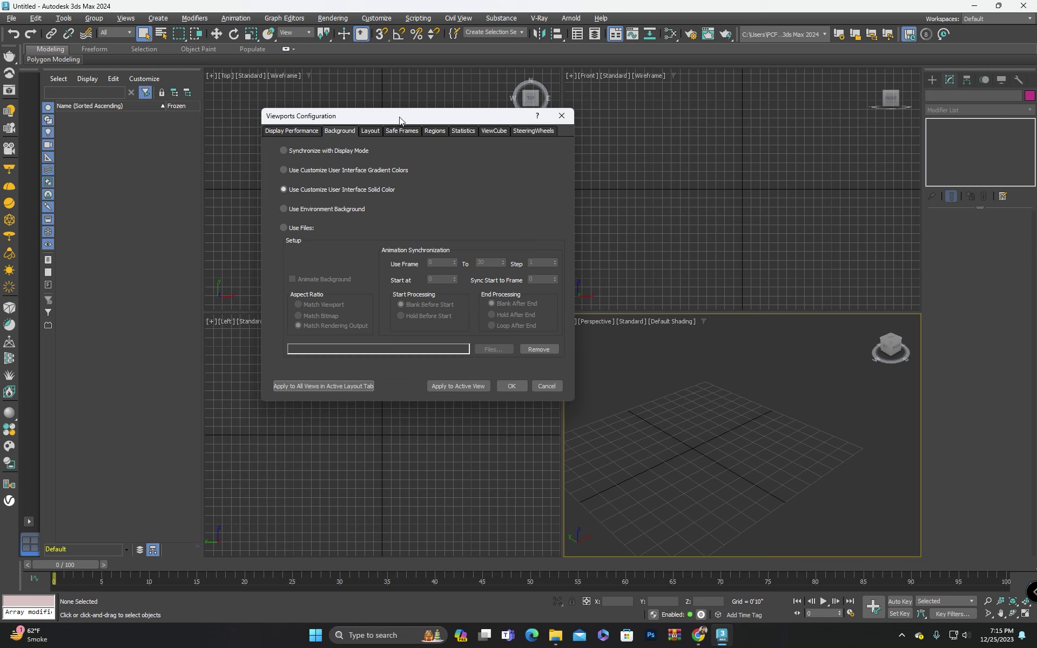
pyautogui.moveTo(400, 117); pyautogui.dragTo(341, 87)
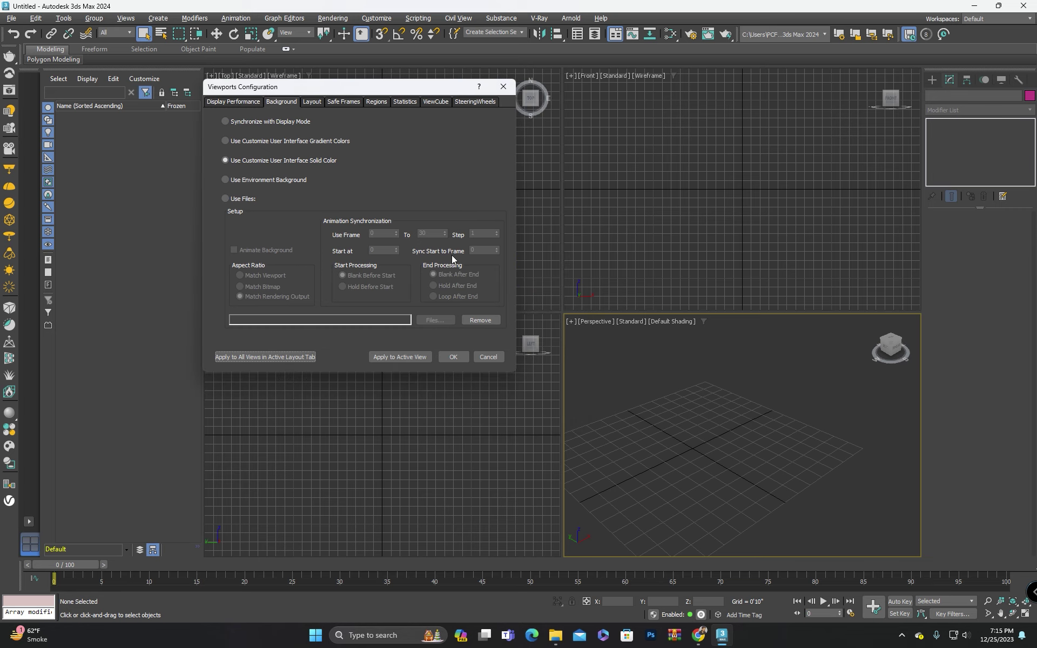
pyautogui.click(453, 358)
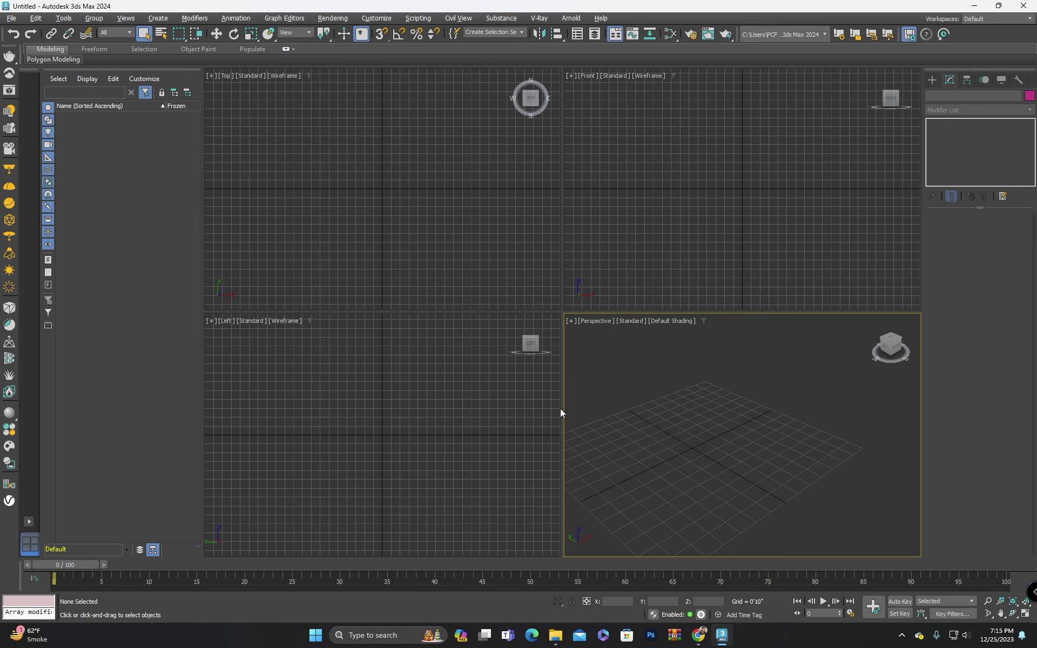
pyautogui.click(571, 320)
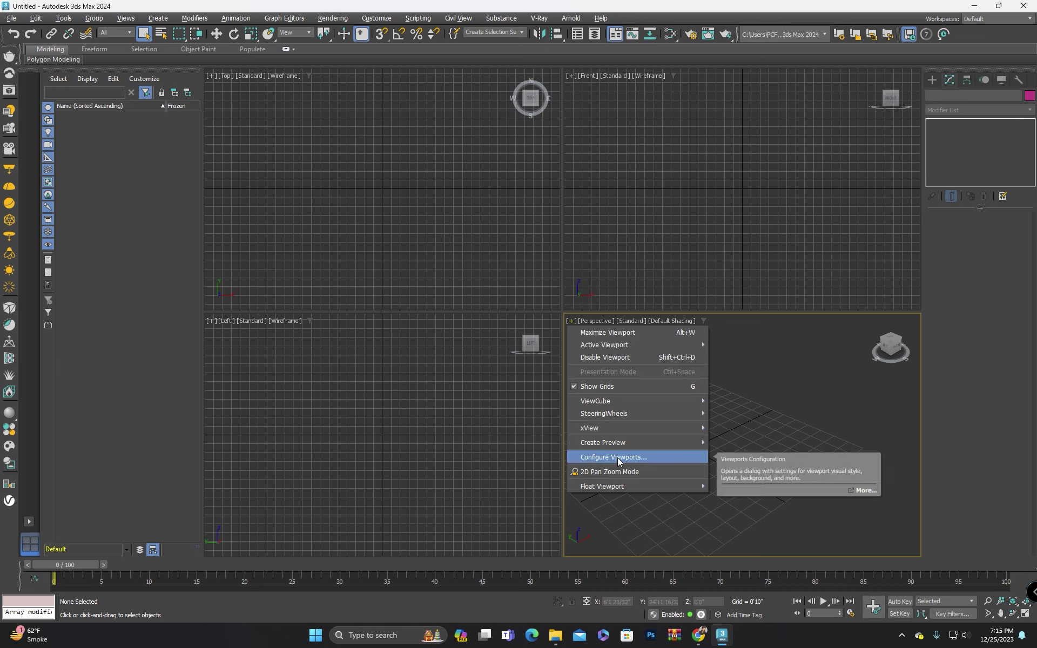
pyautogui.click(617, 458)
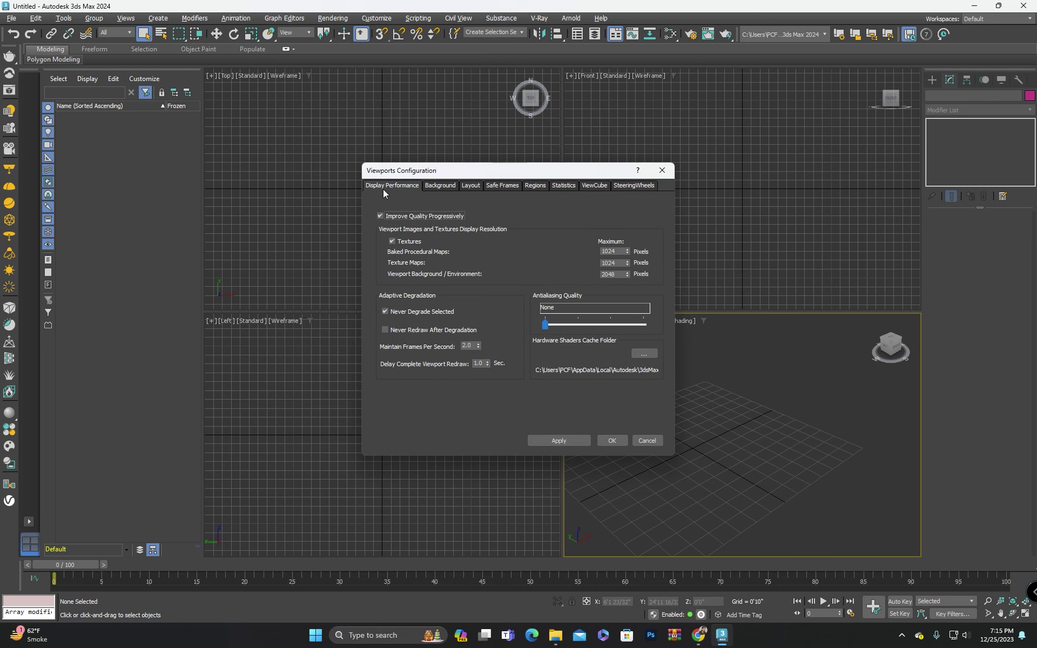
pyautogui.click(439, 186)
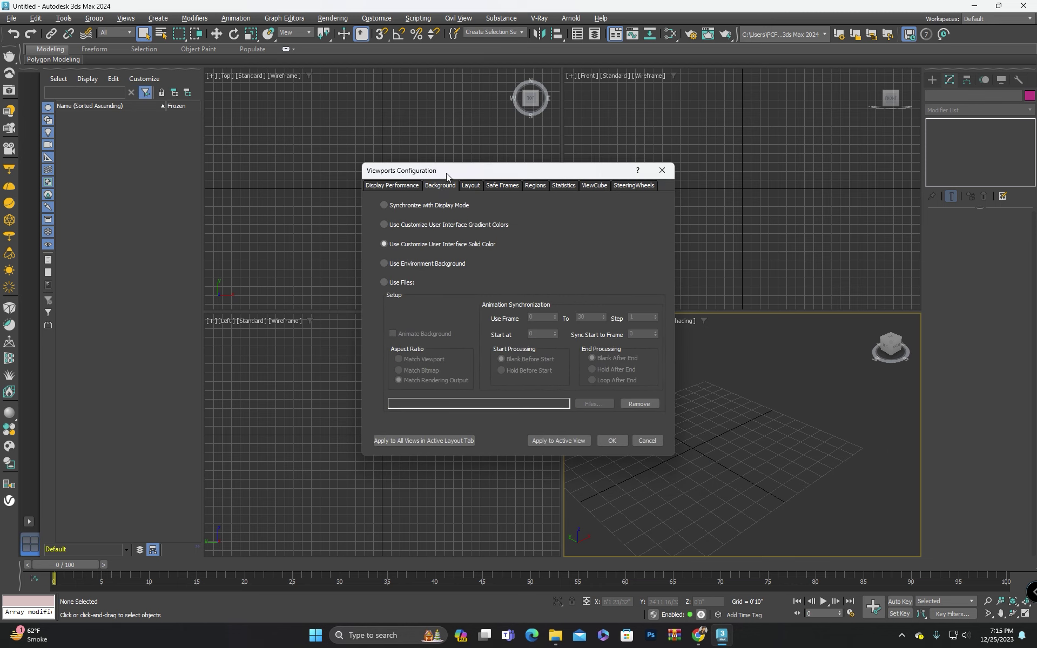
pyautogui.moveTo(446, 173); pyautogui.dragTo(407, 154)
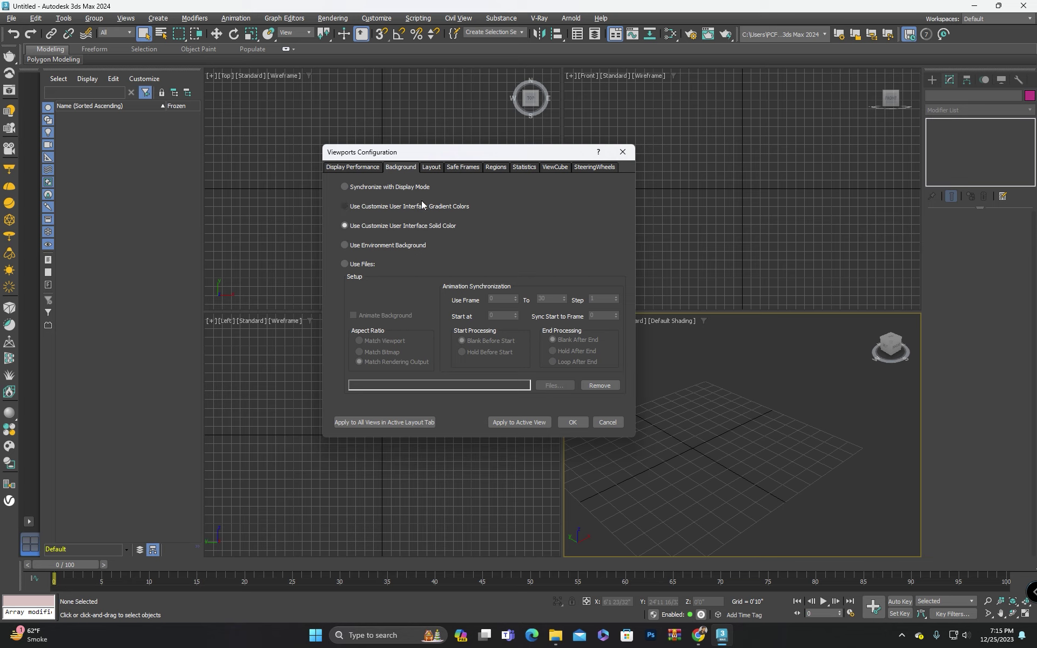
pyautogui.click(571, 424)
pyautogui.moveTo(645, 412); pyautogui.dragTo(708, 453, button='middle')
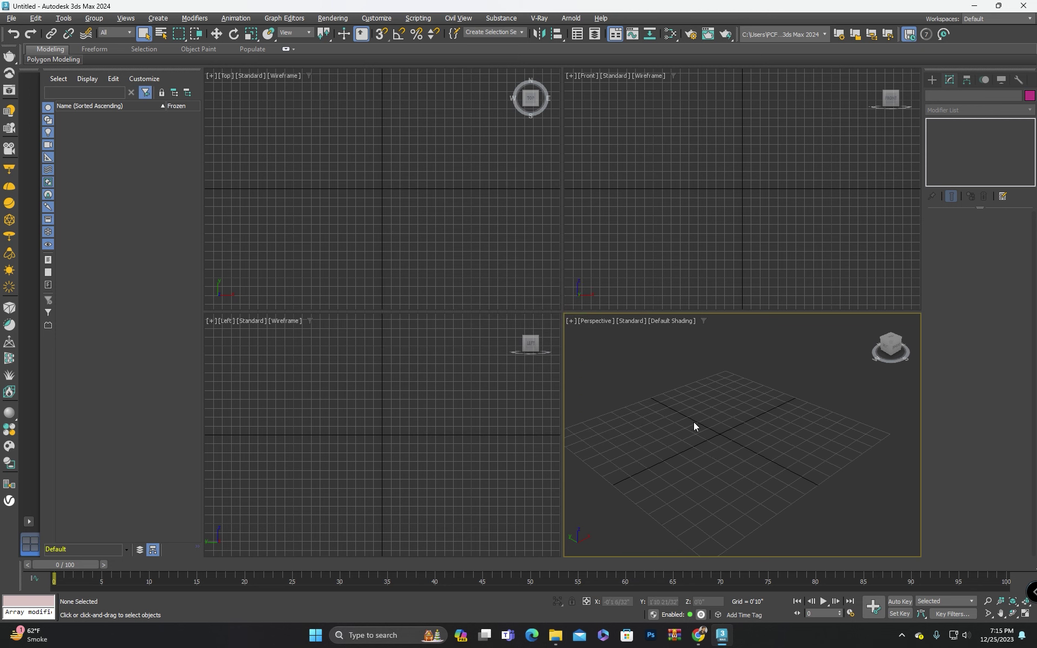
# Zoom and orbit the Perspective view, then open the Tools menu toward Grid and Snap Settings
pyautogui.scroll(2, 710, 440)
pyautogui.scroll(1, 713, 449)
pyautogui.scroll(1, 715, 432)
pyautogui.keyDown('alt'); pyautogui.moveTo(713, 432); pyautogui.dragTo(707, 457, button='middle'); pyautogui.keyUp('alt')
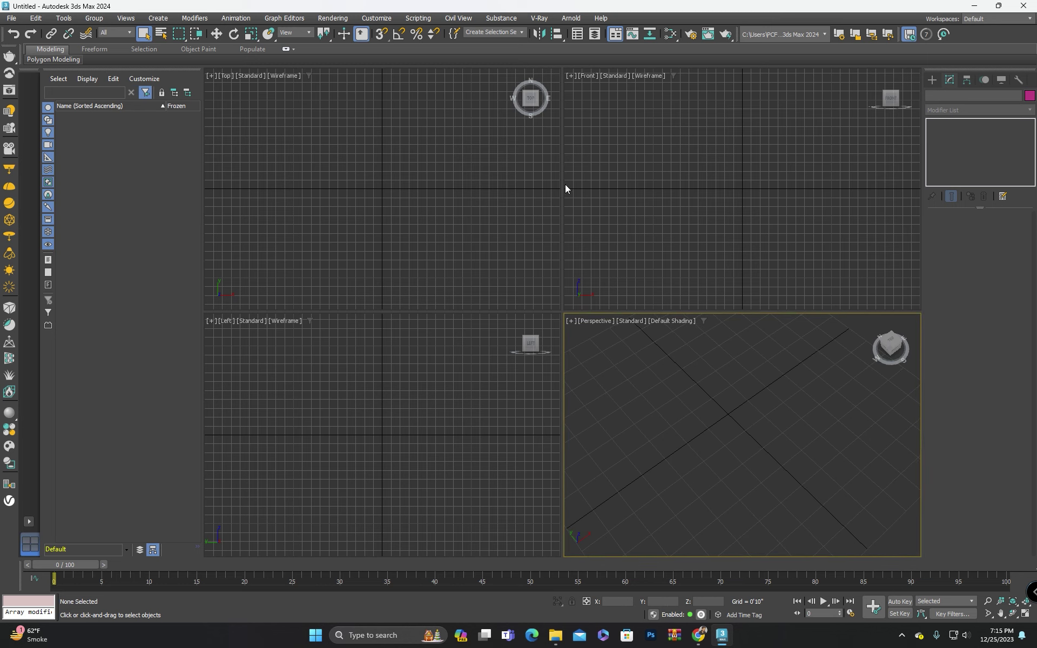
pyautogui.scroll(-3, 717, 483)
pyautogui.moveTo(718, 482)
pyautogui.keyDown('alt'); pyautogui.mouseDown(button='middle')
pyautogui.moveTo(730, 494)
pyautogui.moveTo(710, 468)
pyautogui.mouseUp(button='middle'); pyautogui.keyUp('alt')
pyautogui.click(65, 19)
pyautogui.moveTo(86, 370)
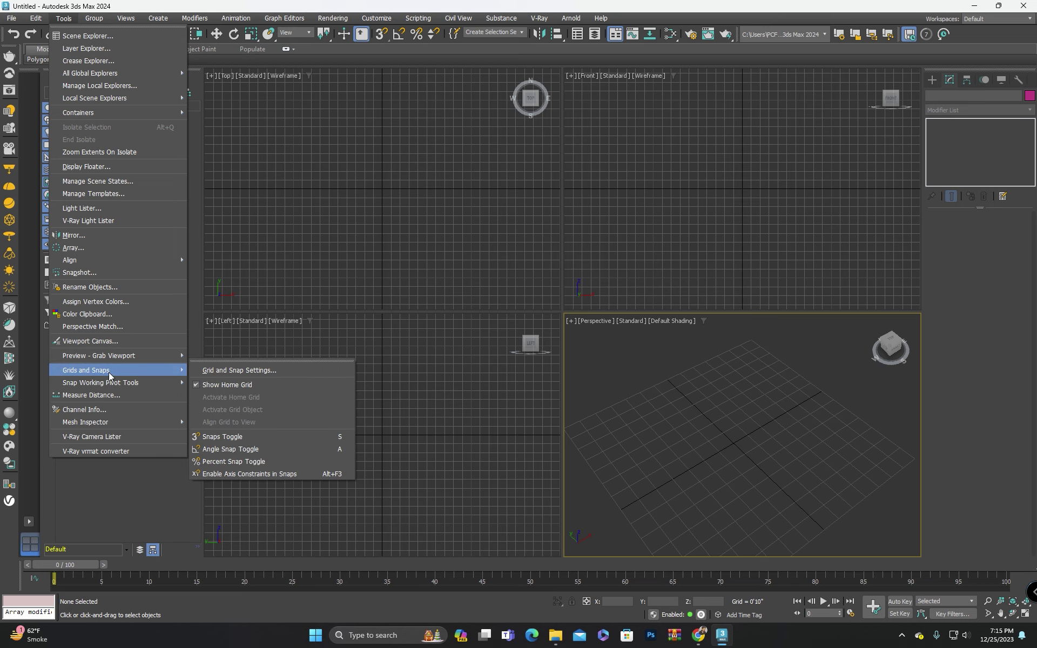
# Open Grid and Snap Settings on the Home Grid tab, then close it
pyautogui.click(262, 372)
pyautogui.moveTo(359, 194); pyautogui.dragTo(353, 232)
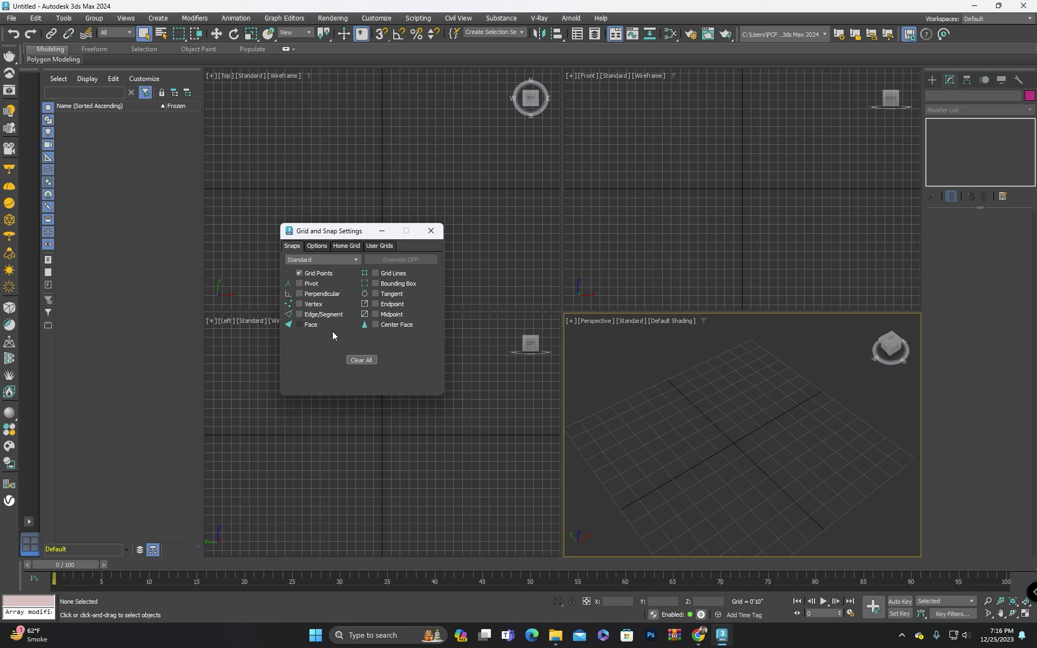
pyautogui.click(352, 248)
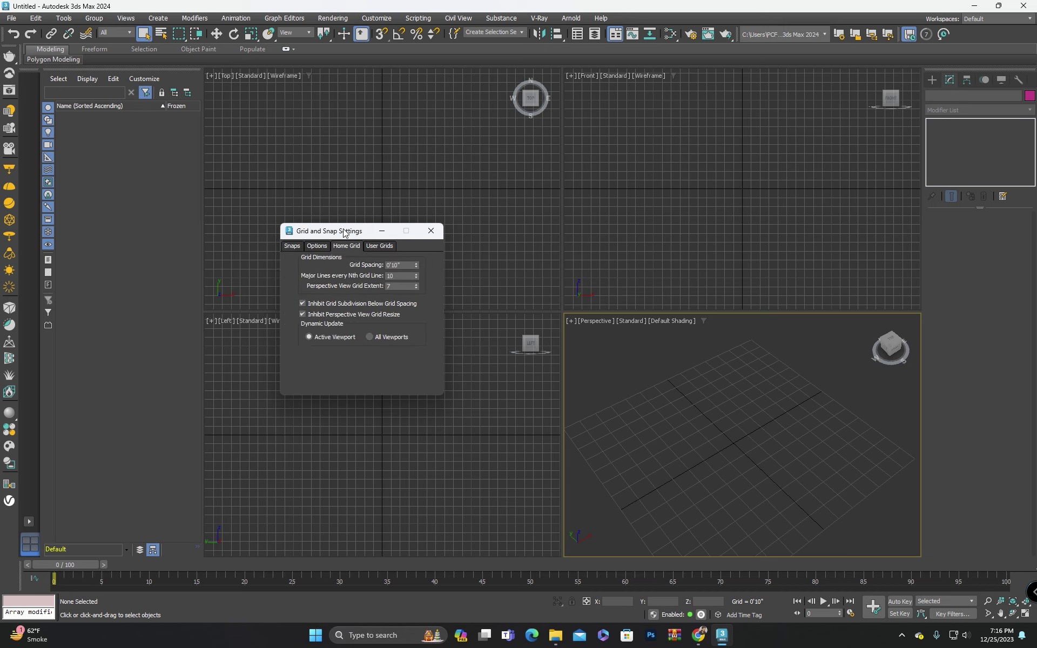
pyautogui.moveTo(344, 232); pyautogui.dragTo(333, 207)
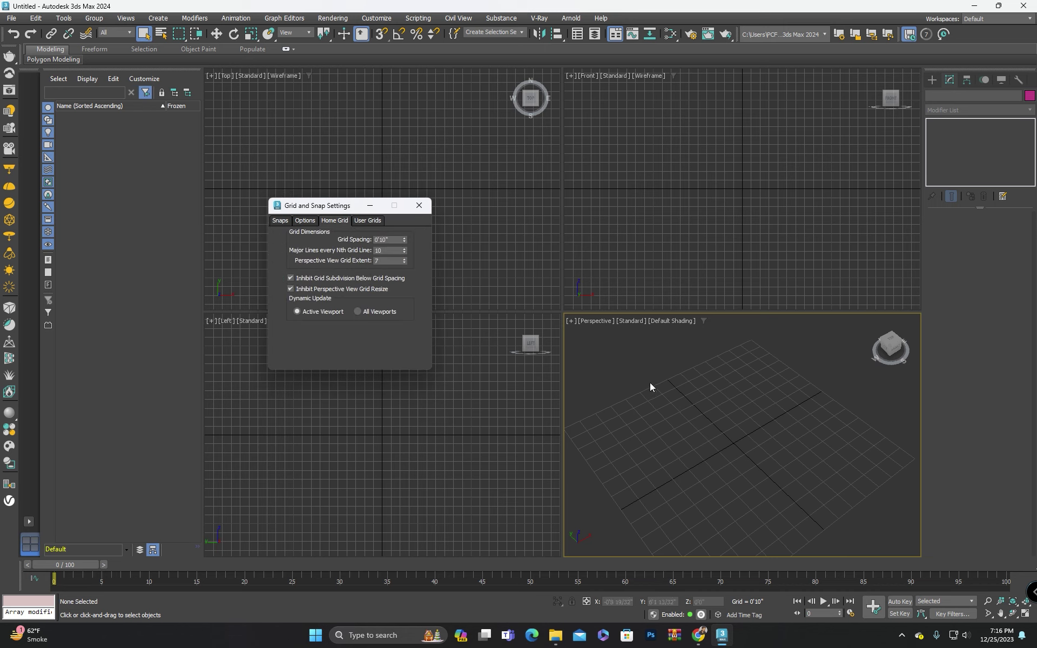
pyautogui.click(419, 206)
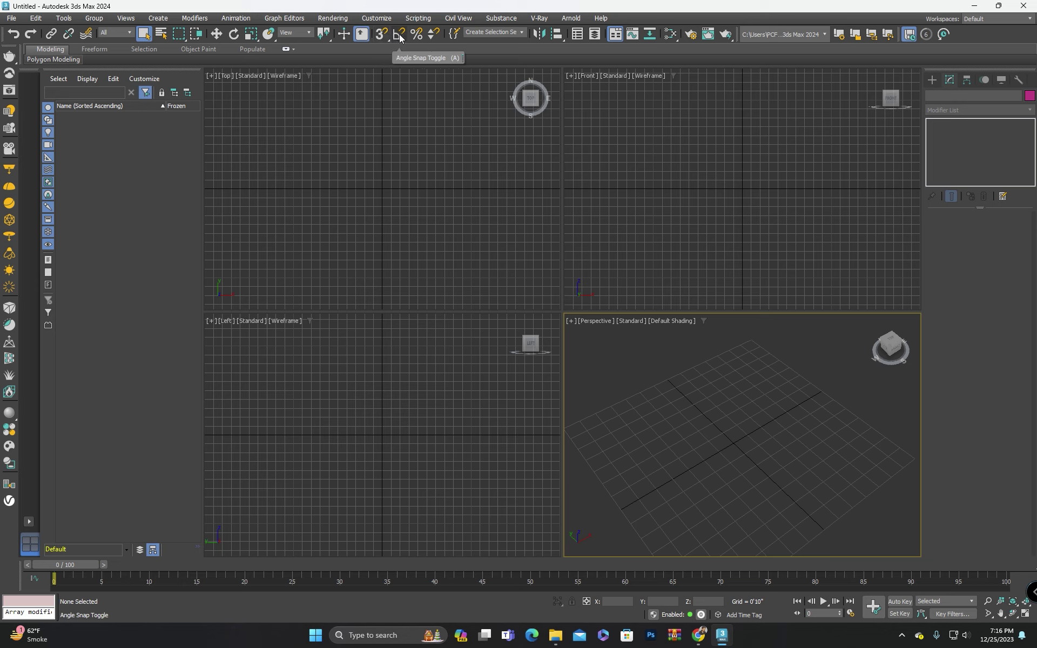
# Reopen Grid and Snap Settings and set the Home Grid spacing to 1'0"
pyautogui.rightClick(383, 35)
pyautogui.moveTo(335, 208); pyautogui.dragTo(335, 179)
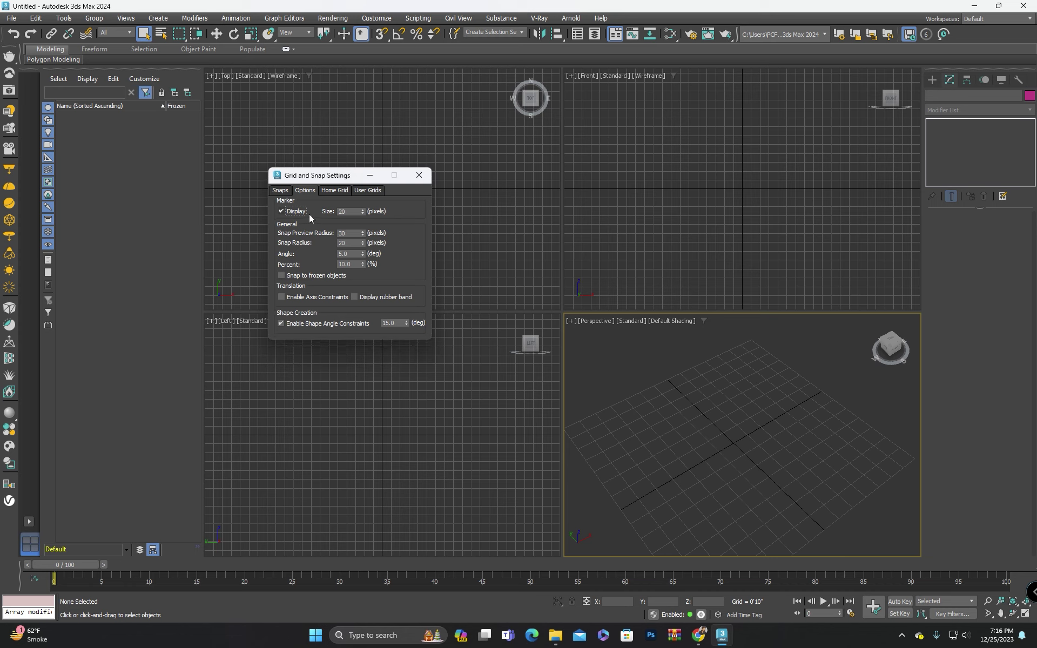
pyautogui.click(333, 193)
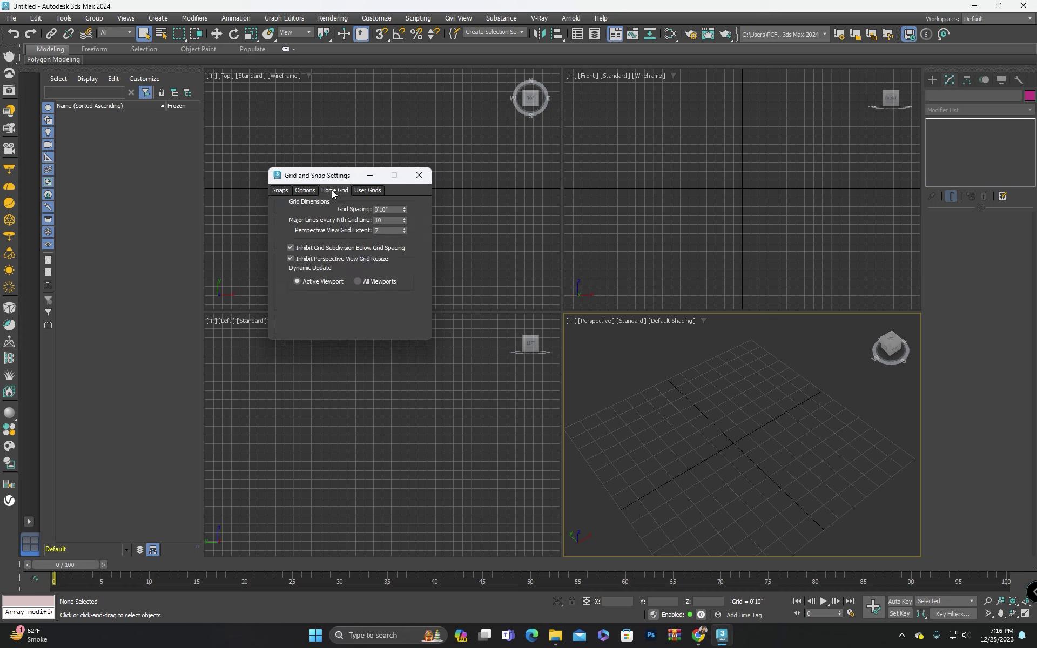
pyautogui.moveTo(339, 178); pyautogui.dragTo(334, 148)
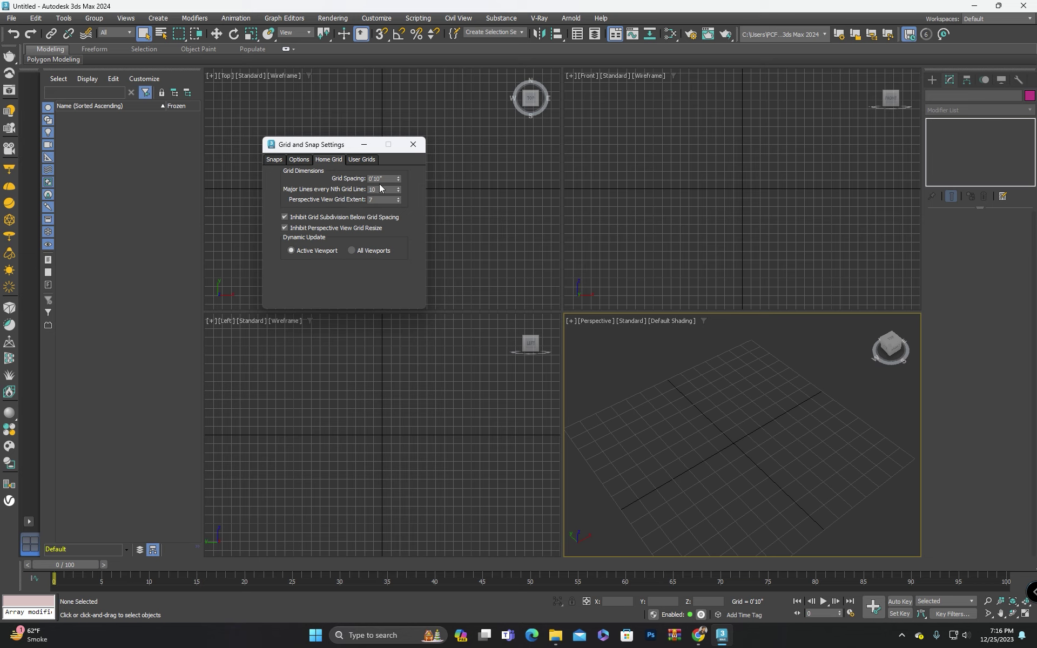
pyautogui.moveTo(388, 180); pyautogui.dragTo(346, 182)
pyautogui.write('1')
pyautogui.press('Return')
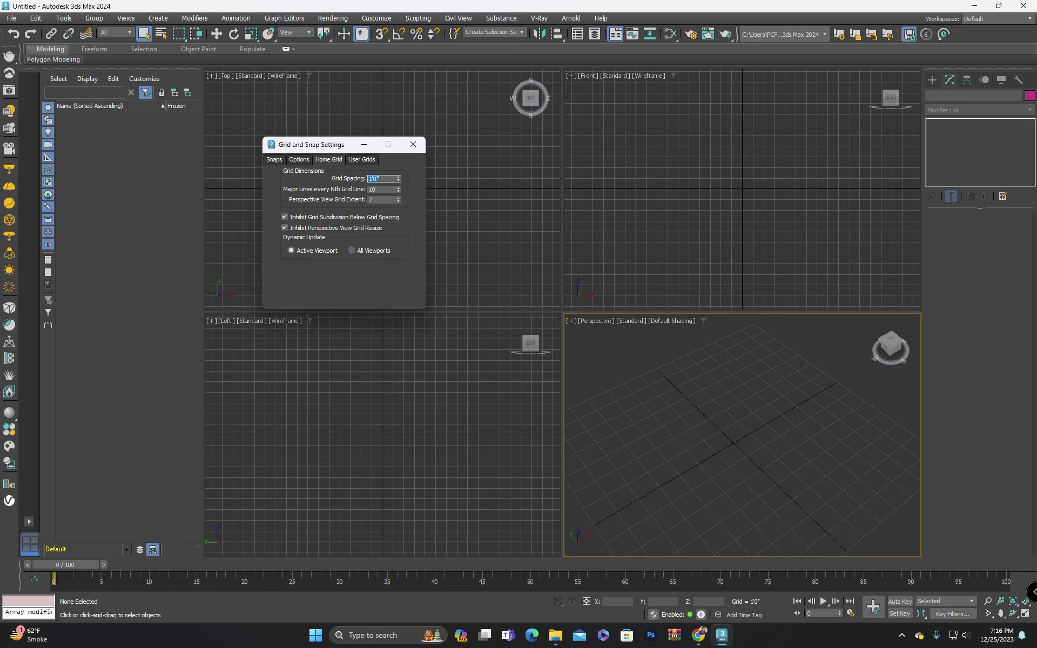
# Inspect the enlarged 1-foot grid in the Perspective view and reposition the settings window
pyautogui.moveTo(702, 451); pyautogui.dragTo(725, 428, button='middle')
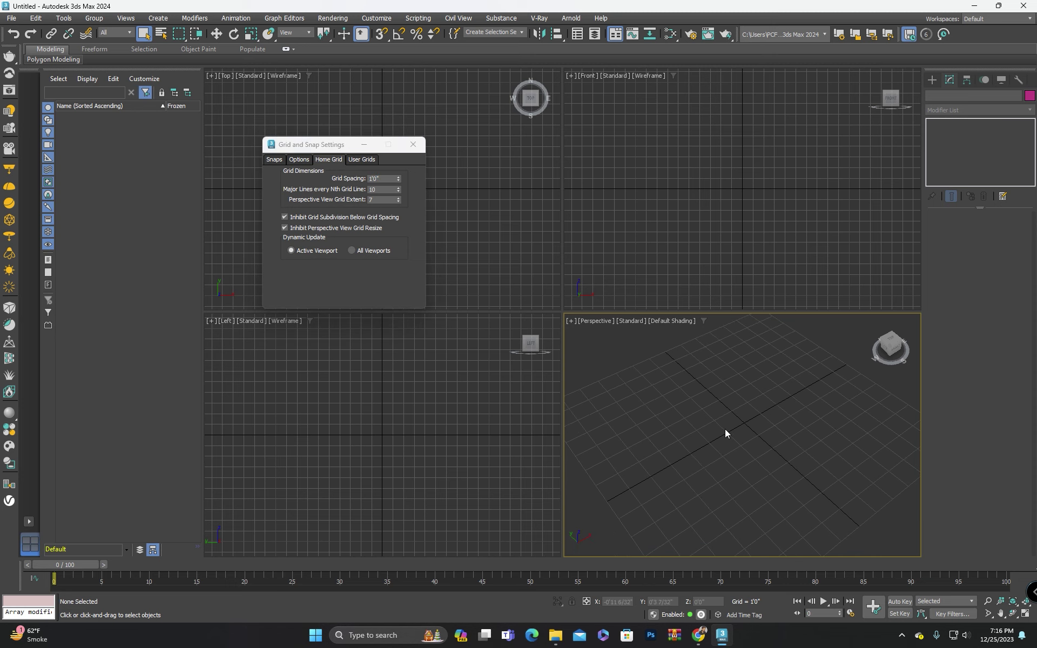
pyautogui.moveTo(709, 406)
pyautogui.keyDown('alt'); pyautogui.mouseDown(button='middle')
pyautogui.moveTo(708, 431)
pyautogui.moveTo(734, 409)
pyautogui.mouseUp(button='middle'); pyautogui.keyUp('alt')
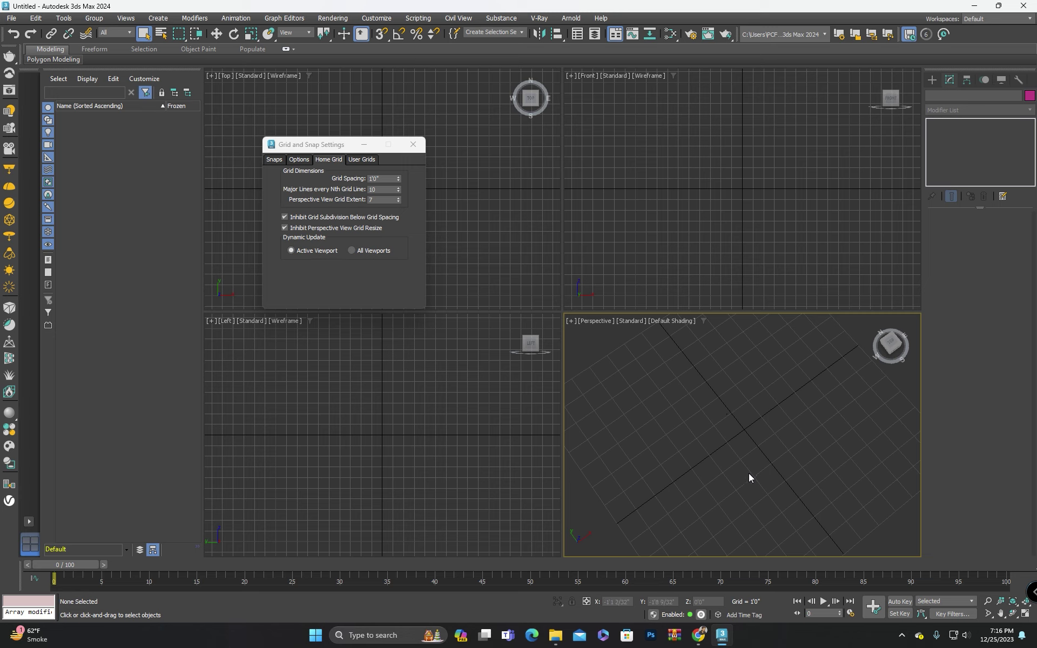
pyautogui.moveTo(762, 485)
pyautogui.keyDown('alt'); pyautogui.mouseDown(button='middle')
pyautogui.moveTo(737, 488)
pyautogui.moveTo(735, 470)
pyautogui.moveTo(751, 480)
pyautogui.mouseUp(button='middle'); pyautogui.keyUp('alt')
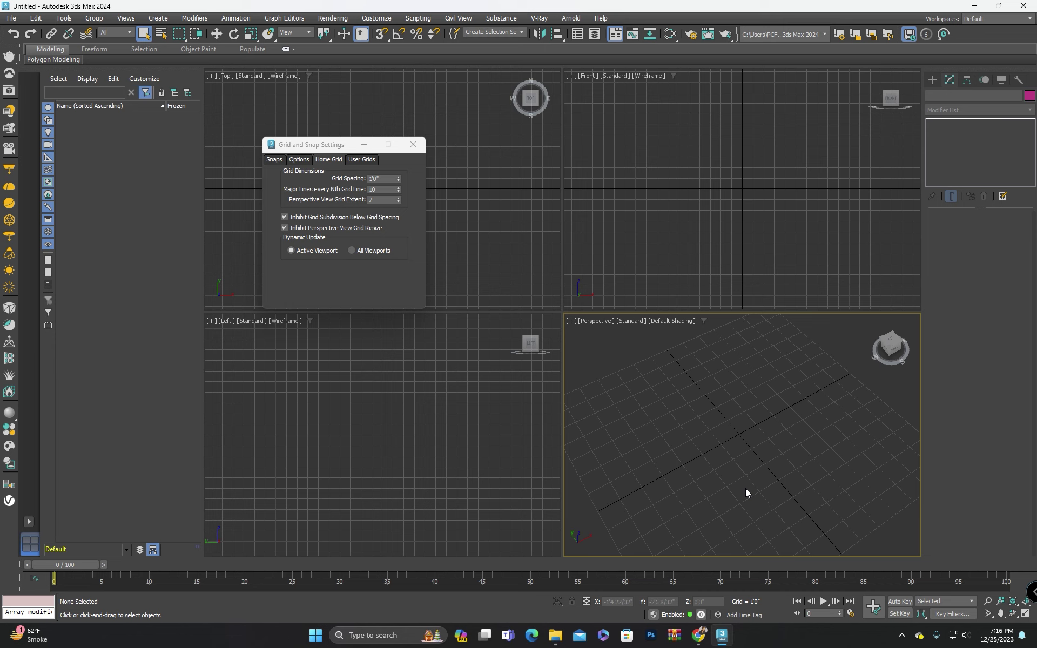
pyautogui.keyDown('alt'); pyautogui.moveTo(745, 488); pyautogui.dragTo(750, 409, button='middle'); pyautogui.keyUp('alt')
pyautogui.keyDown('alt'); pyautogui.moveTo(731, 408); pyautogui.dragTo(701, 427, button='middle'); pyautogui.keyUp('alt')
pyautogui.moveTo(725, 397)
pyautogui.mouseDown(button='middle')
pyautogui.moveTo(725, 385)
pyautogui.moveTo(692, 420)
pyautogui.moveTo(728, 441)
pyautogui.moveTo(744, 428)
pyautogui.moveTo(736, 435)
pyautogui.mouseUp(button='middle')
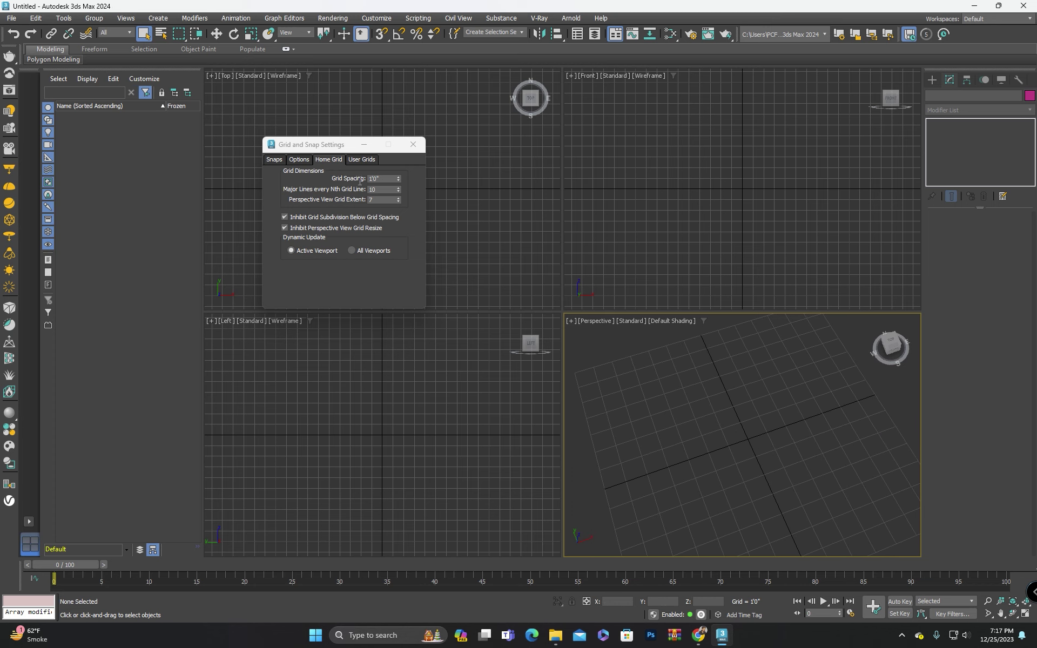
pyautogui.moveTo(347, 148); pyautogui.dragTo(346, 139)
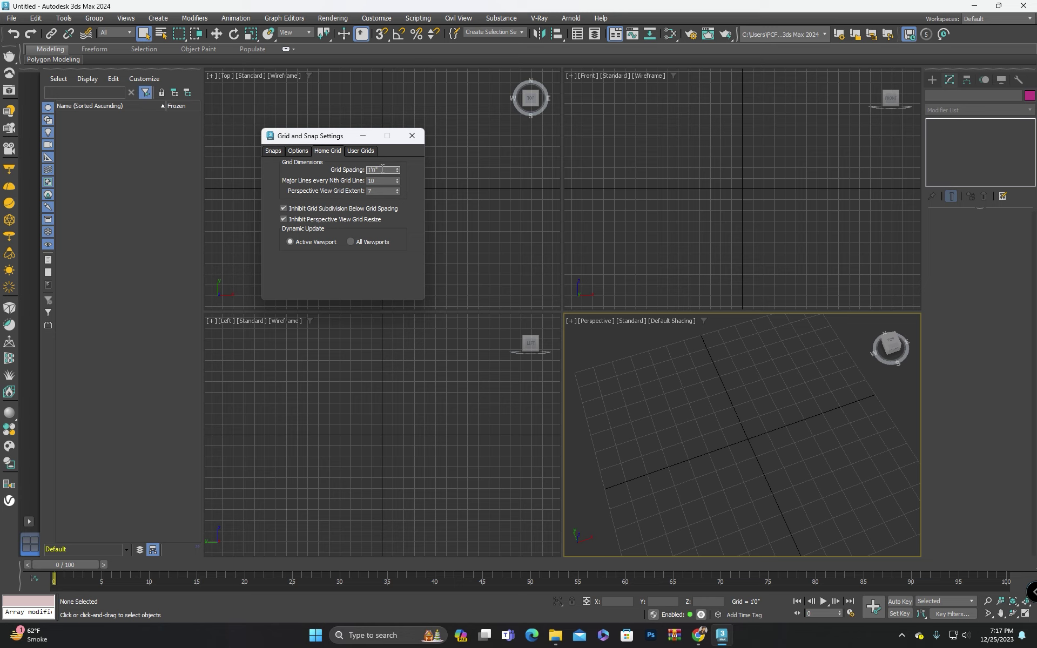
pyautogui.moveTo(328, 143); pyautogui.dragTo(327, 131)
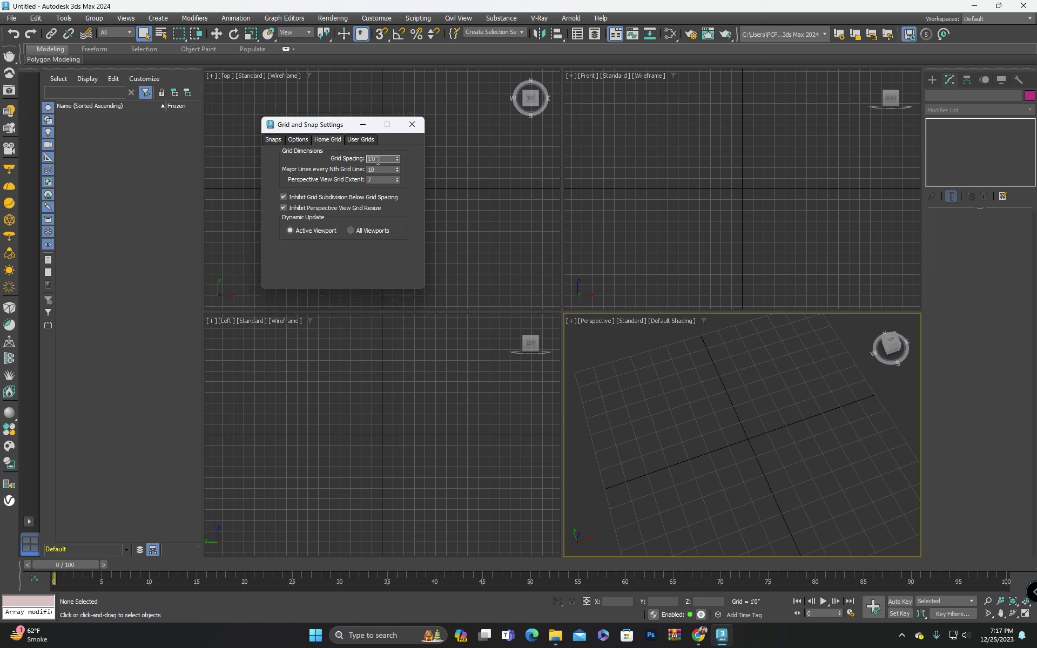
pyautogui.moveTo(333, 124); pyautogui.dragTo(335, 137)
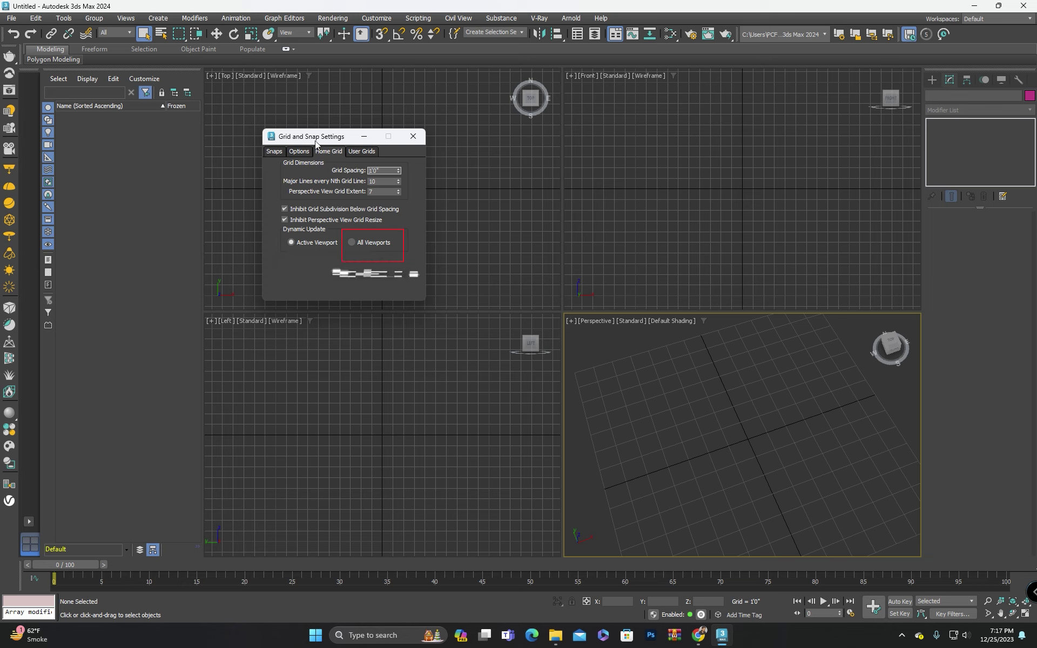
pyautogui.moveTo(324, 139); pyautogui.dragTo(312, 142)
pyautogui.click(675, 197)
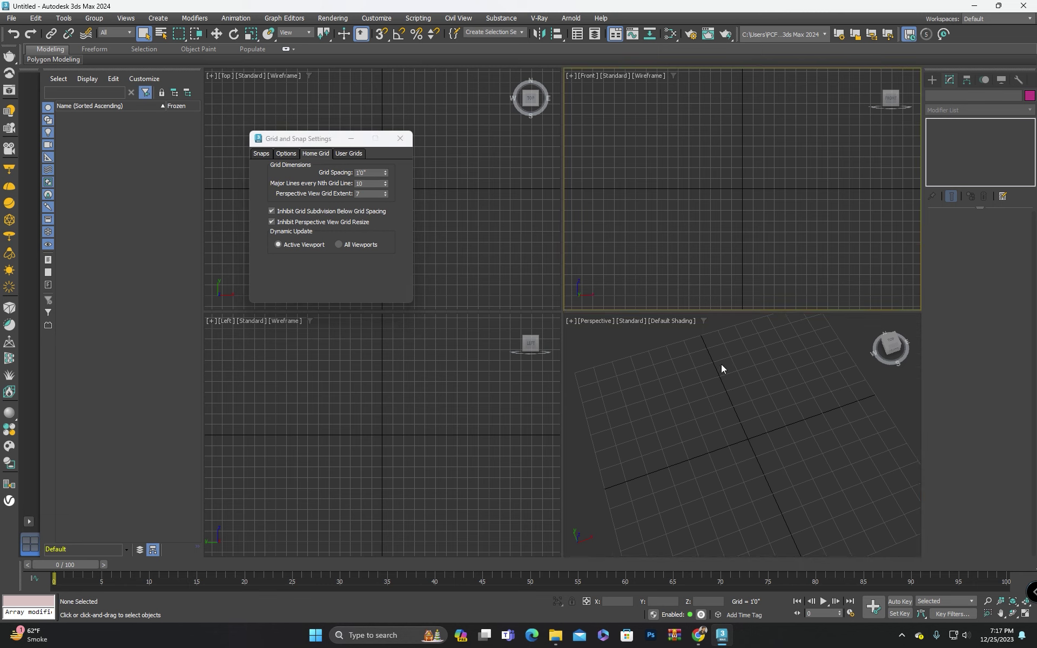
pyautogui.scroll(-3, 653, 210)
pyautogui.scroll(-3, 657, 206)
pyautogui.scroll(-2, 669, 203)
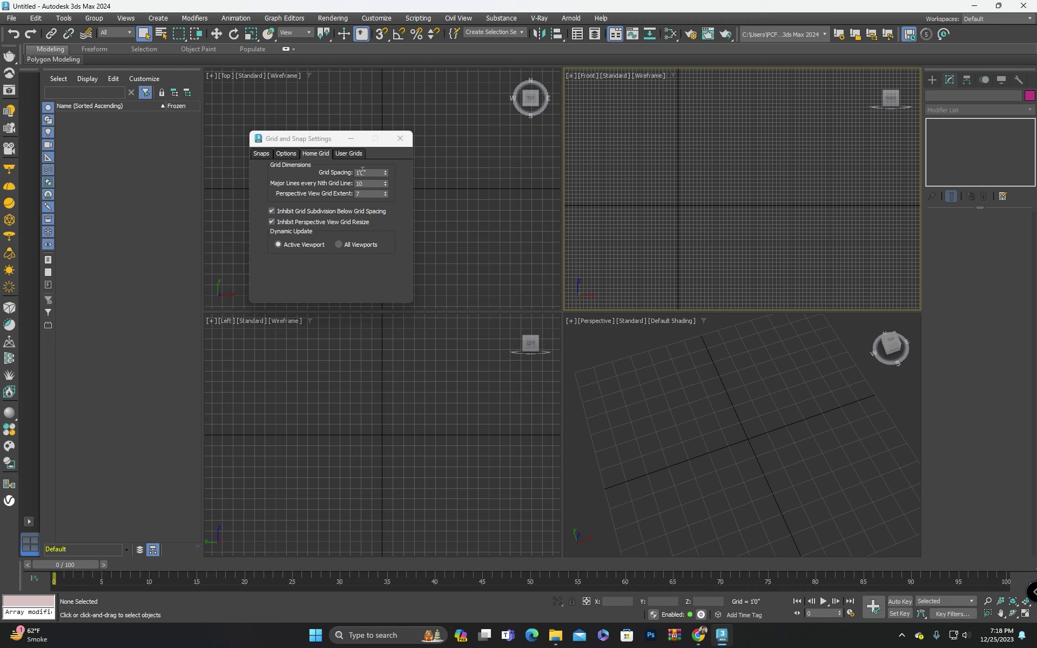
pyautogui.moveTo(324, 139); pyautogui.dragTo(365, 158)
pyautogui.click(404, 204)
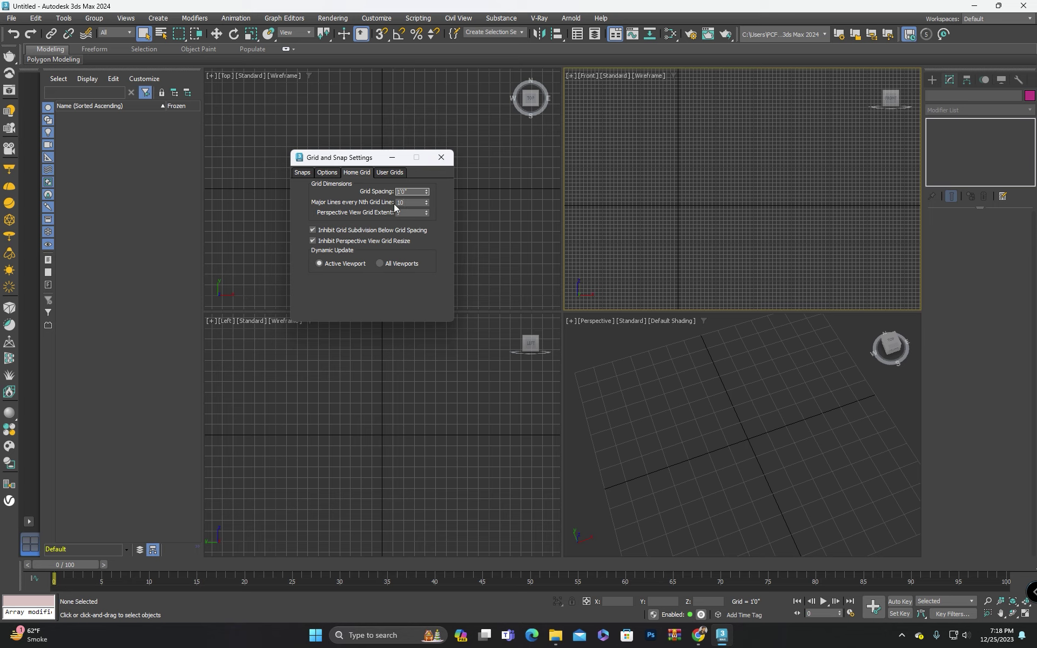
pyautogui.moveTo(362, 162); pyautogui.dragTo(360, 140)
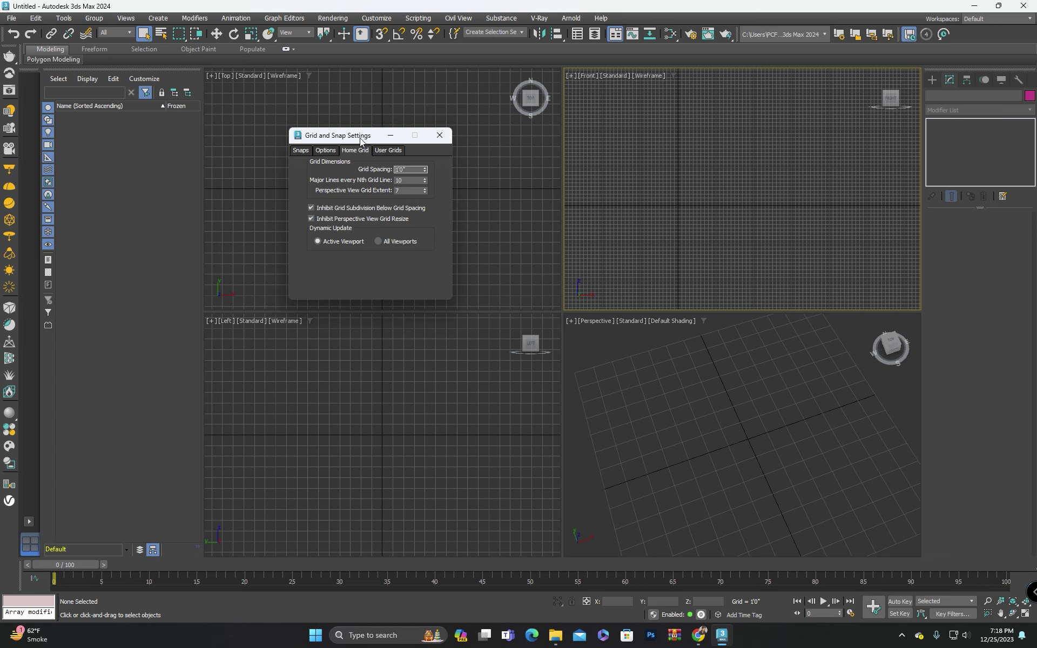
pyautogui.moveTo(361, 138); pyautogui.dragTo(351, 123)
pyautogui.moveTo(652, 396)
pyautogui.keyDown('alt'); pyautogui.mouseDown(button='middle')
pyautogui.moveTo(695, 415)
pyautogui.moveTo(695, 369)
pyautogui.moveTo(686, 405)
pyautogui.mouseUp(button='middle'); pyautogui.keyUp('alt')
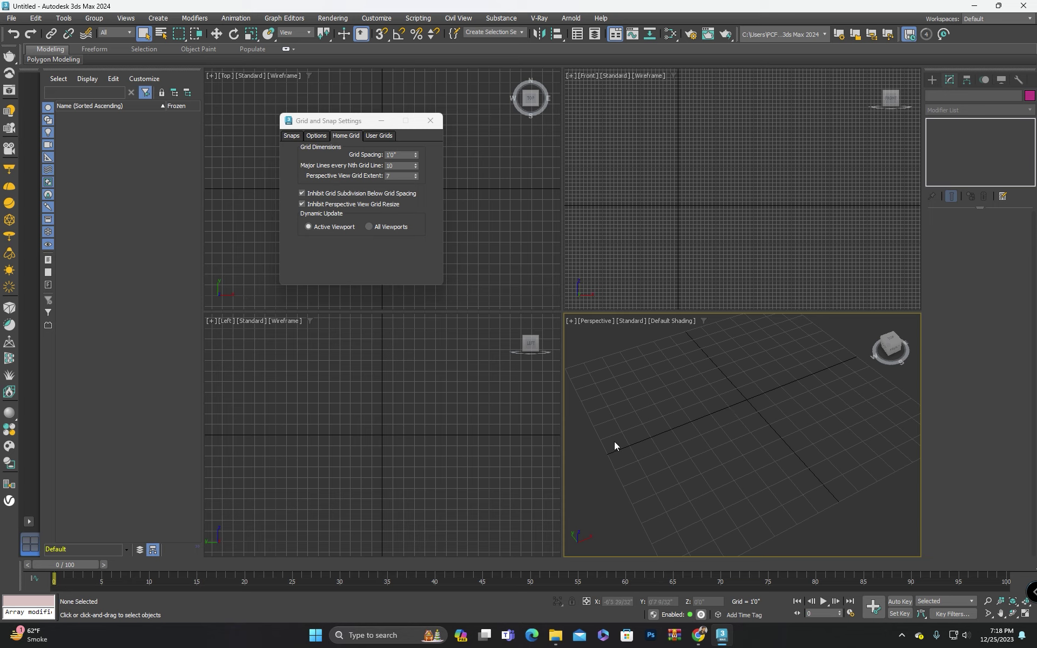
pyautogui.moveTo(692, 423)
pyautogui.mouseDown(button='middle')
pyautogui.moveTo(724, 423)
pyautogui.moveTo(728, 407)
pyautogui.mouseUp(button='middle')
# Change the Perspective View Grid Extent from 10 to 7, check the grid, and close the dialog
pyautogui.moveTo(394, 176); pyautogui.dragTo(367, 179)
pyautogui.write('10')
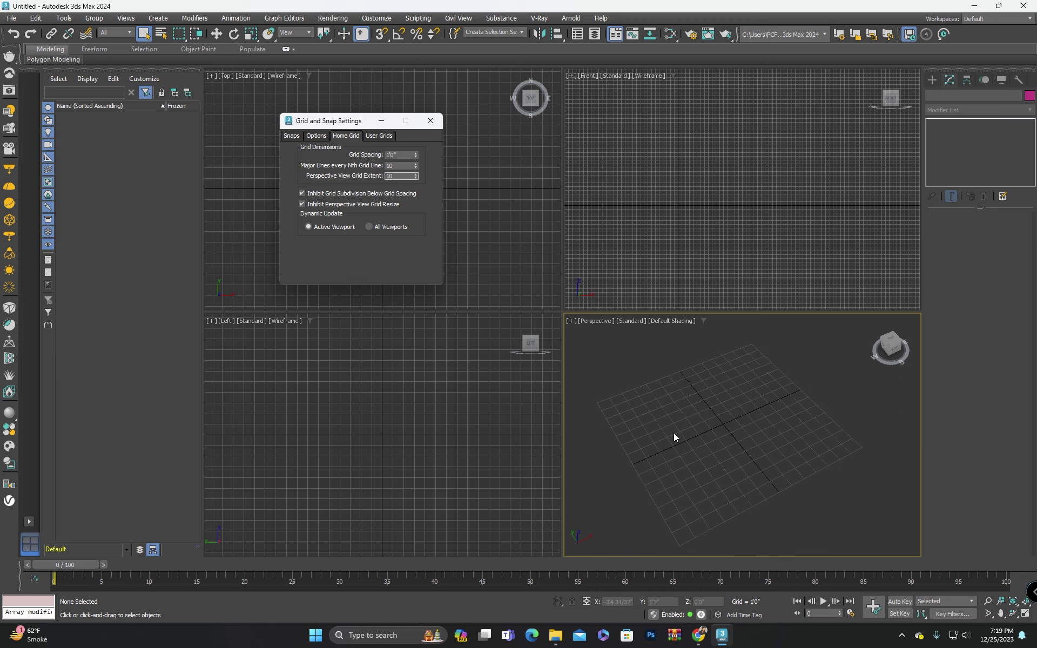
pyautogui.moveTo(672, 432)
pyautogui.keyDown('alt'); pyautogui.mouseDown(button='middle')
pyautogui.moveTo(702, 416)
pyautogui.moveTo(734, 419)
pyautogui.moveTo(722, 484)
pyautogui.moveTo(710, 472)
pyautogui.mouseUp(button='middle'); pyautogui.keyUp('alt')
pyautogui.doubleClick(401, 175)
pyautogui.write('7')
pyautogui.press('Return')
pyautogui.scroll(-5, 700, 472)
pyautogui.keyDown('alt'); pyautogui.moveTo(731, 449); pyautogui.dragTo(717, 427, button='middle'); pyautogui.keyUp('alt')
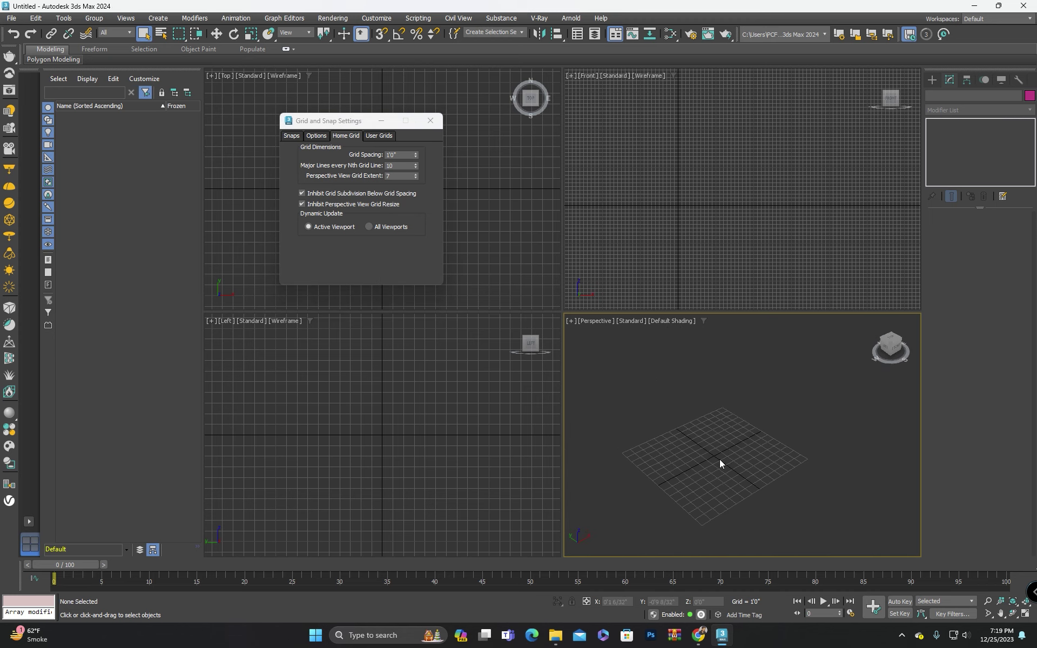
pyautogui.moveTo(351, 121); pyautogui.dragTo(321, 124)
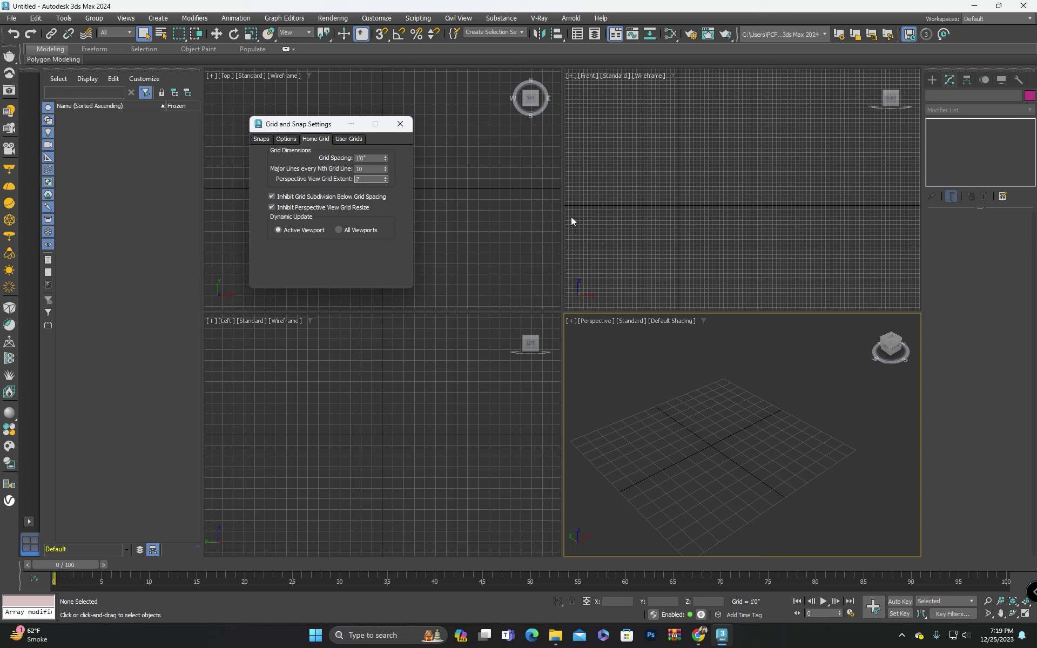
pyautogui.click(400, 125)
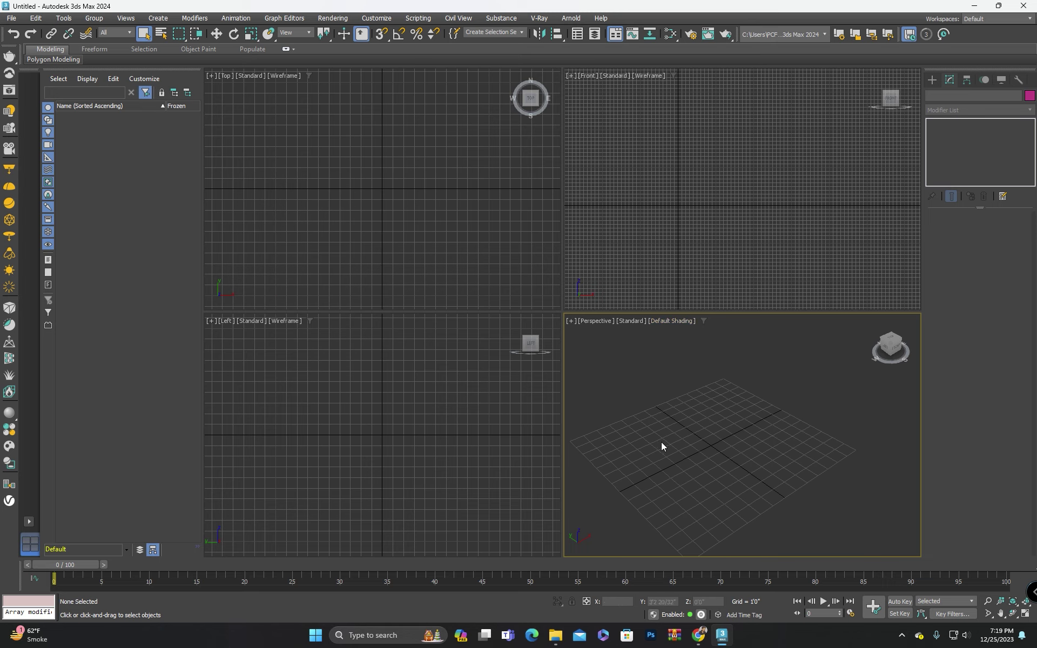
# Maximize the Perspective viewport with Alt+W and pan and zoom to frame the reduced grid
pyautogui.hotkey('alt', 'w')
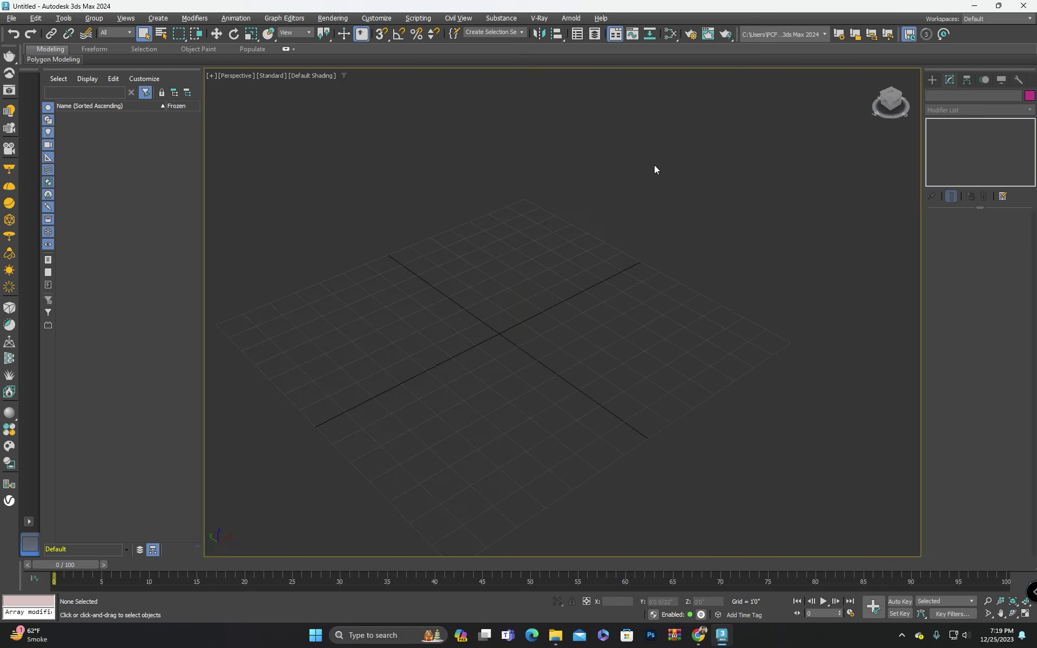
pyautogui.moveTo(503, 269); pyautogui.dragTo(544, 270, button='middle')
pyautogui.moveTo(569, 274); pyautogui.dragTo(542, 346, button='middle')
pyautogui.rightClick(561, 307)
pyautogui.moveTo(502, 392); pyautogui.dragTo(492, 336, button='middle')
pyautogui.scroll(-3, 493, 335)
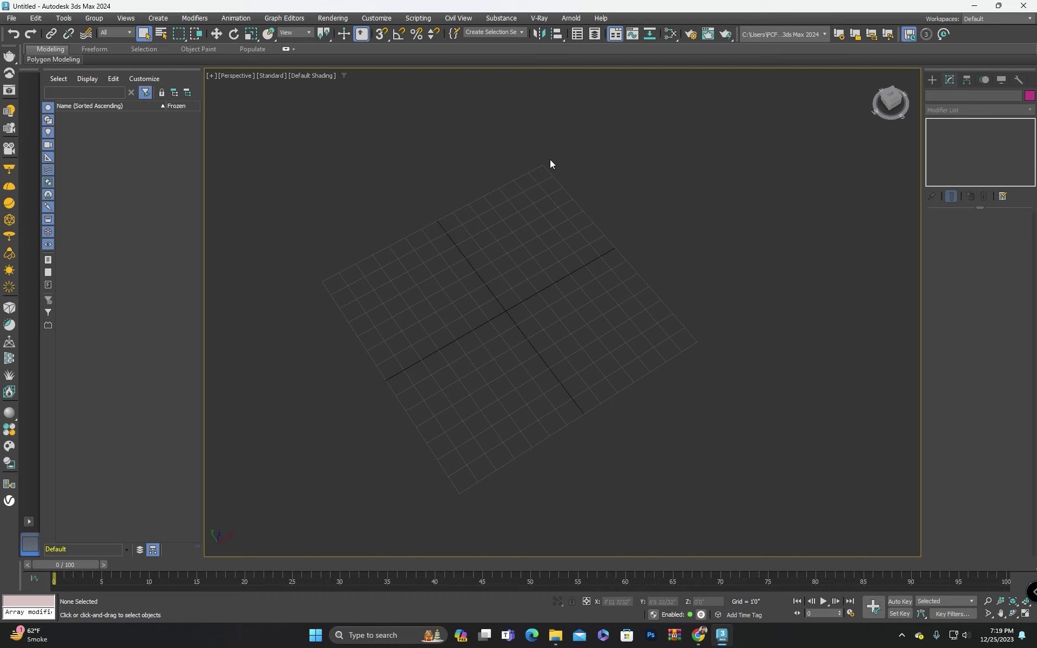
pyautogui.moveTo(450, 368); pyautogui.dragTo(475, 364, button='middle')
pyautogui.click(11, 18)
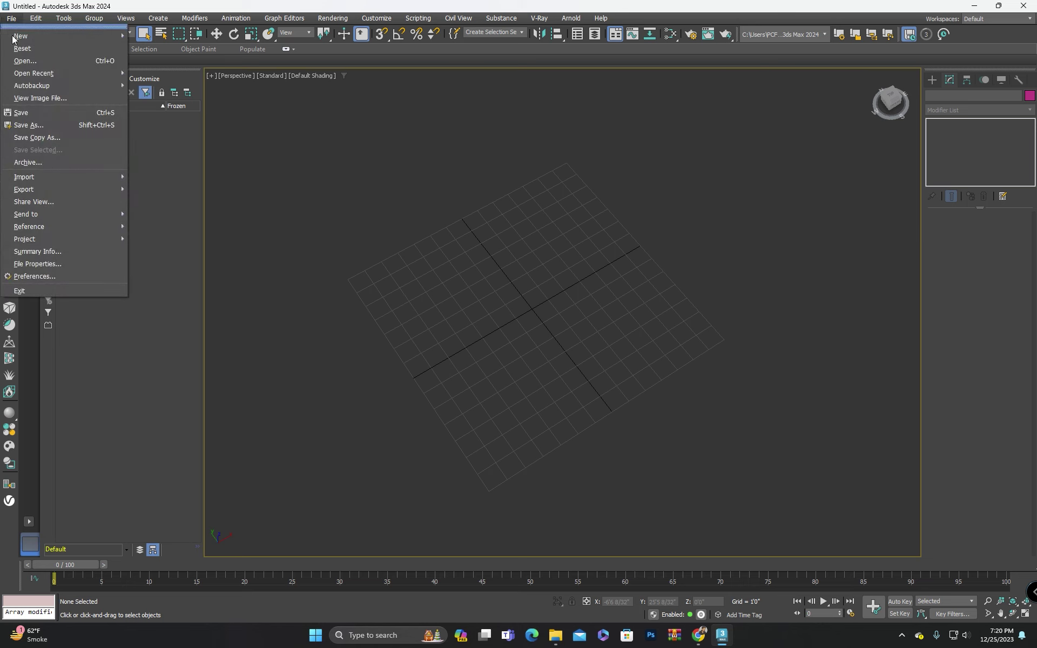
# Save the scene as maxstart.max in the scenes folder, then exit 3ds Max
pyautogui.click(36, 126)
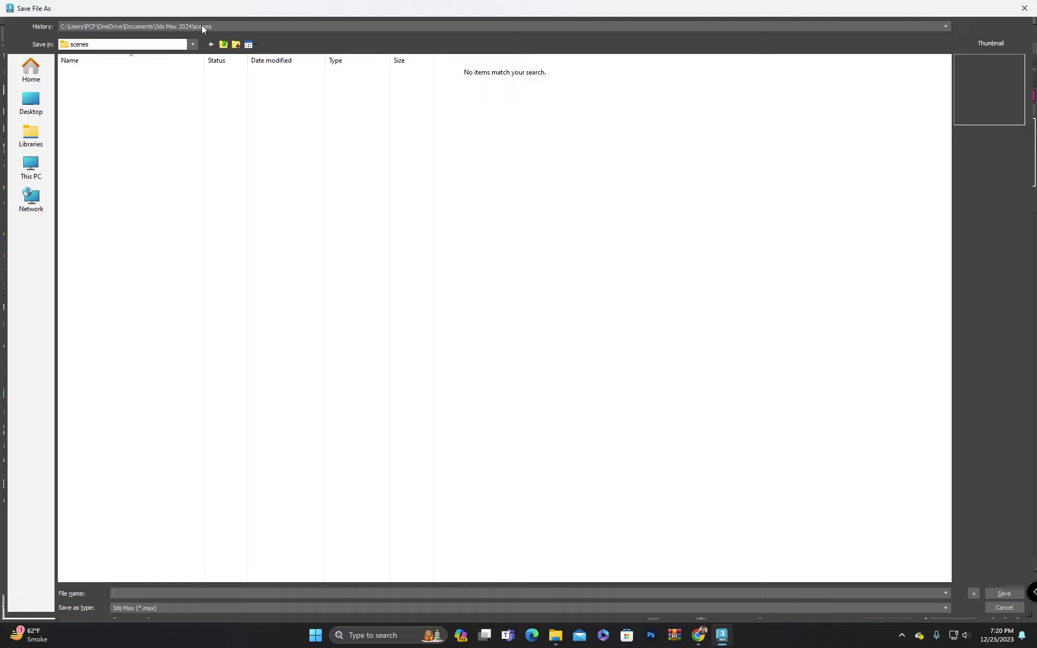
pyautogui.click(216, 593)
pyautogui.press('Return')
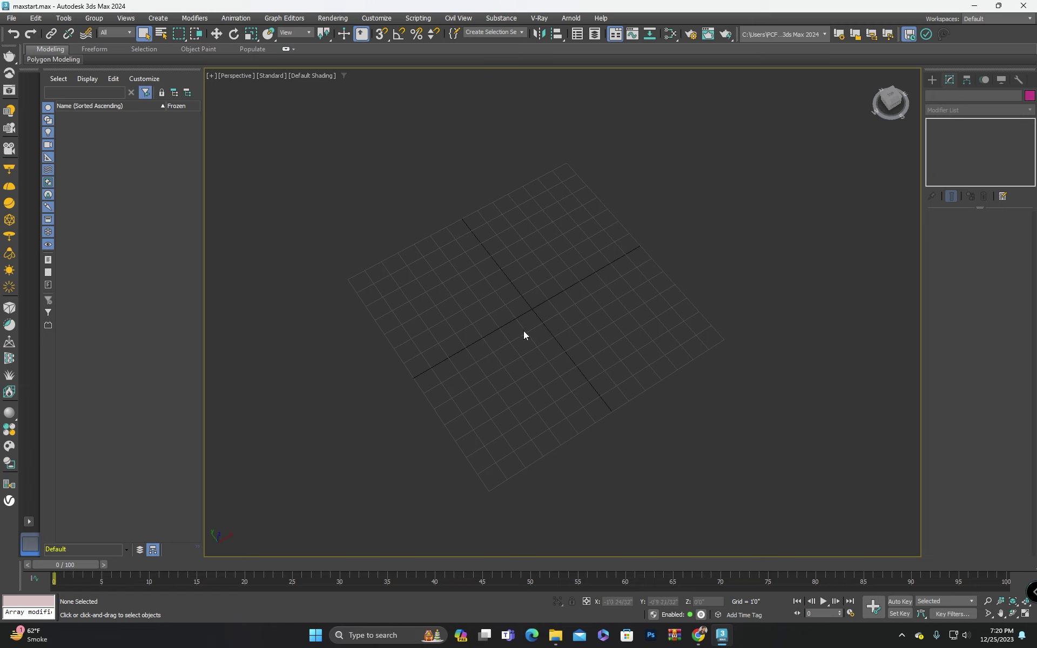
pyautogui.moveTo(503, 343); pyautogui.dragTo(511, 356, button='middle')
pyautogui.click(1021, 8)
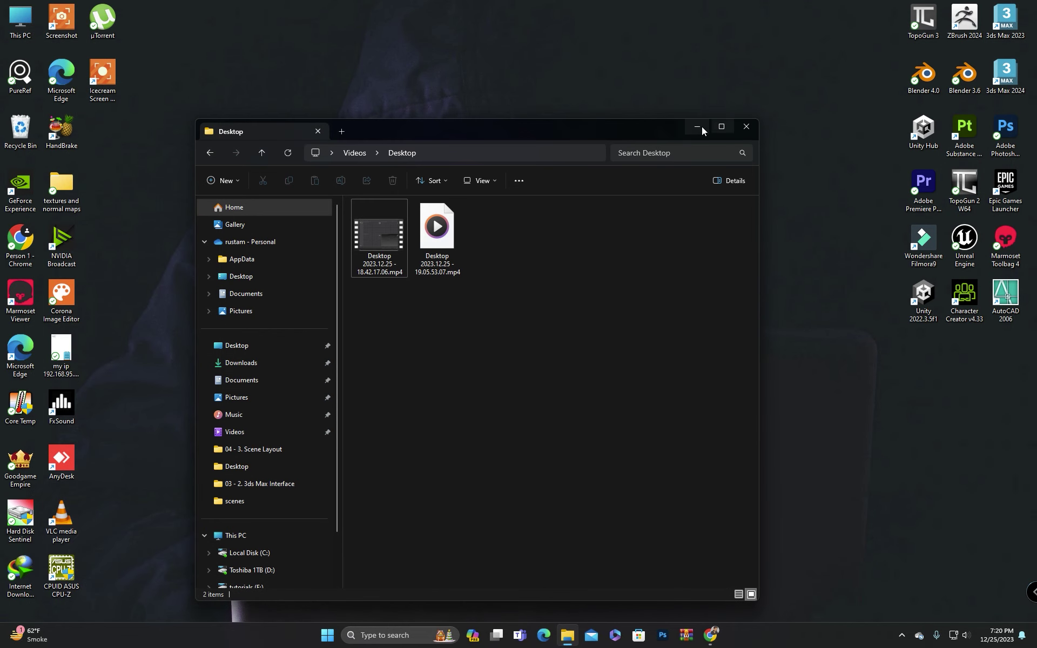
# Show the desktop and relaunch 3ds Max 2024 from its desktop shortcut
pyautogui.click(699, 127)
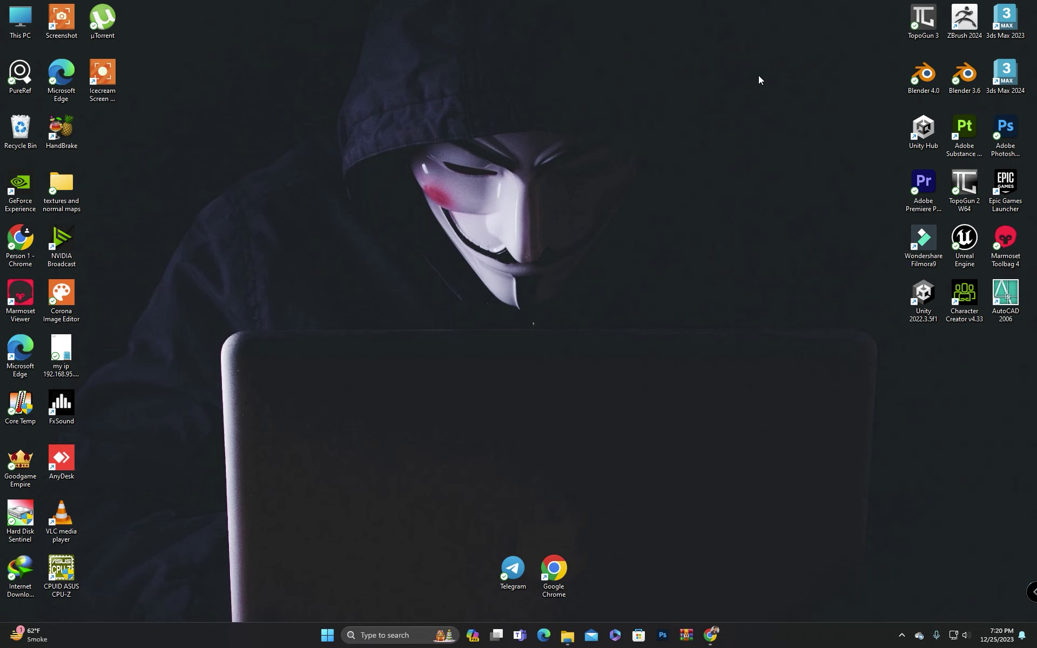
pyautogui.doubleClick(1013, 81)
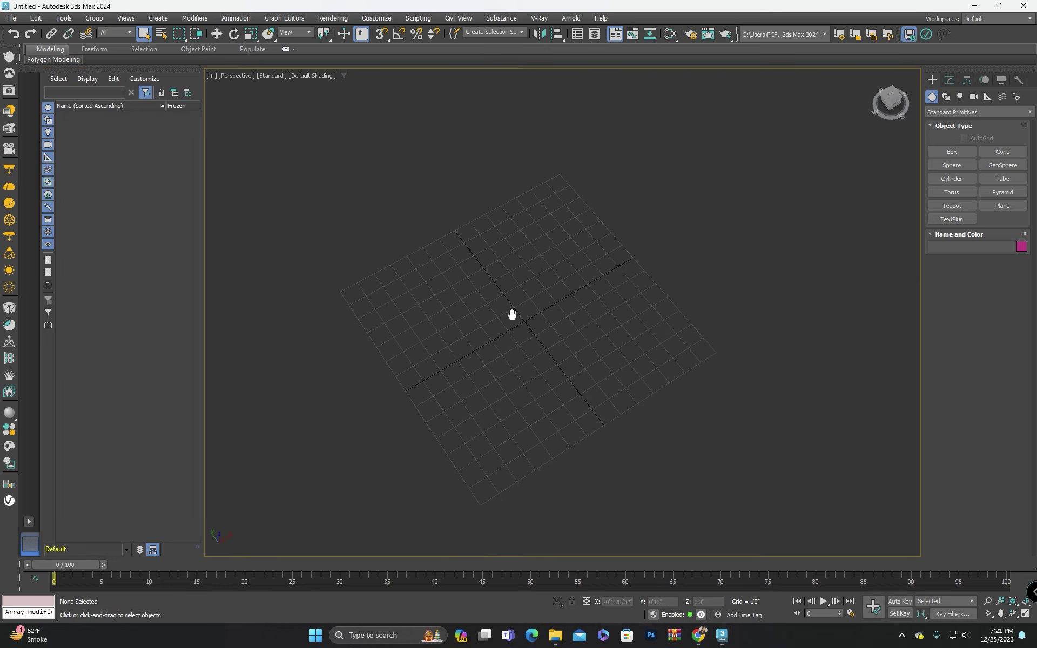
pyautogui.moveTo(511, 313)
pyautogui.keyDown('alt'); pyautogui.mouseDown(button='middle')
pyautogui.moveTo(500, 312)
pyautogui.moveTo(533, 228)
pyautogui.mouseUp(button='middle'); pyautogui.keyUp('alt')
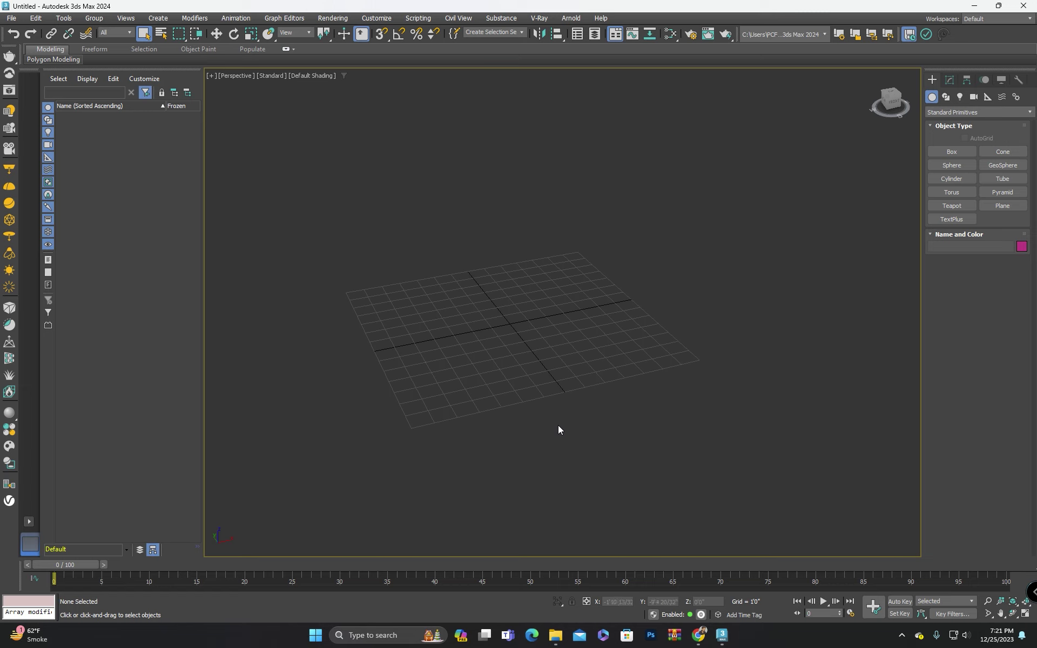
pyautogui.moveTo(415, 358)
pyautogui.keyDown('alt'); pyautogui.mouseDown(button='middle')
pyautogui.moveTo(450, 351)
pyautogui.moveTo(435, 312)
pyautogui.mouseUp(button='middle'); pyautogui.keyUp('alt')
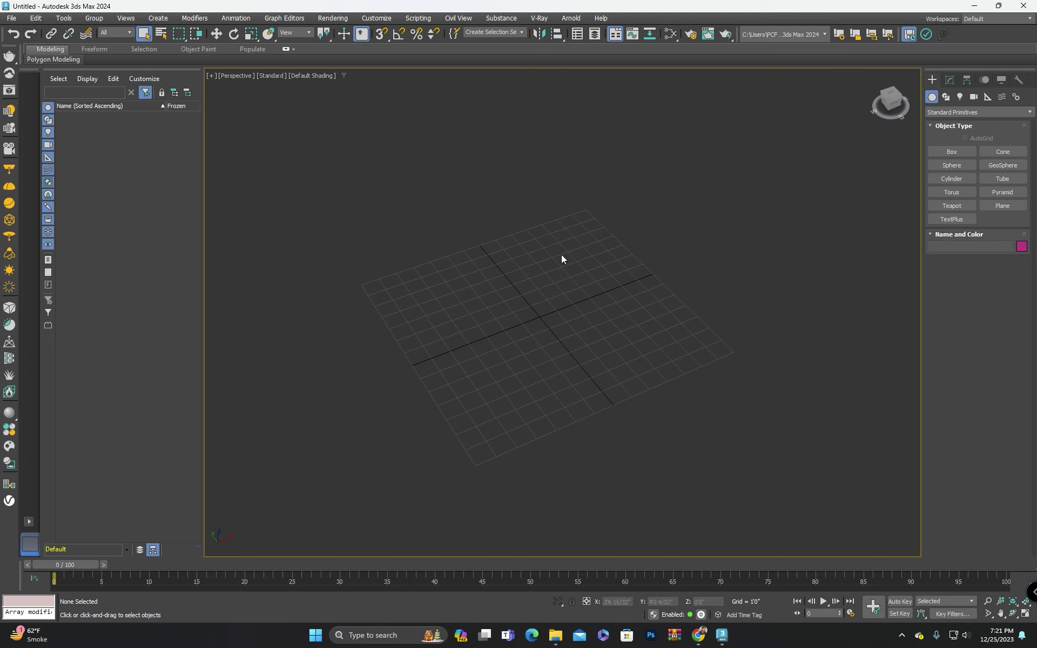
pyautogui.moveTo(471, 300)
pyautogui.keyDown('alt'); pyautogui.mouseDown(button='middle')
pyautogui.moveTo(445, 311)
pyautogui.moveTo(462, 319)
pyautogui.moveTo(455, 304)
pyautogui.moveTo(465, 296)
pyautogui.mouseUp(button='middle'); pyautogui.keyUp('alt')
pyautogui.scroll(3, 446, 308)
pyautogui.keyDown('alt'); pyautogui.moveTo(407, 125); pyautogui.dragTo(495, 278, button='middle'); pyautogui.keyUp('alt')
pyautogui.click(64, 18)
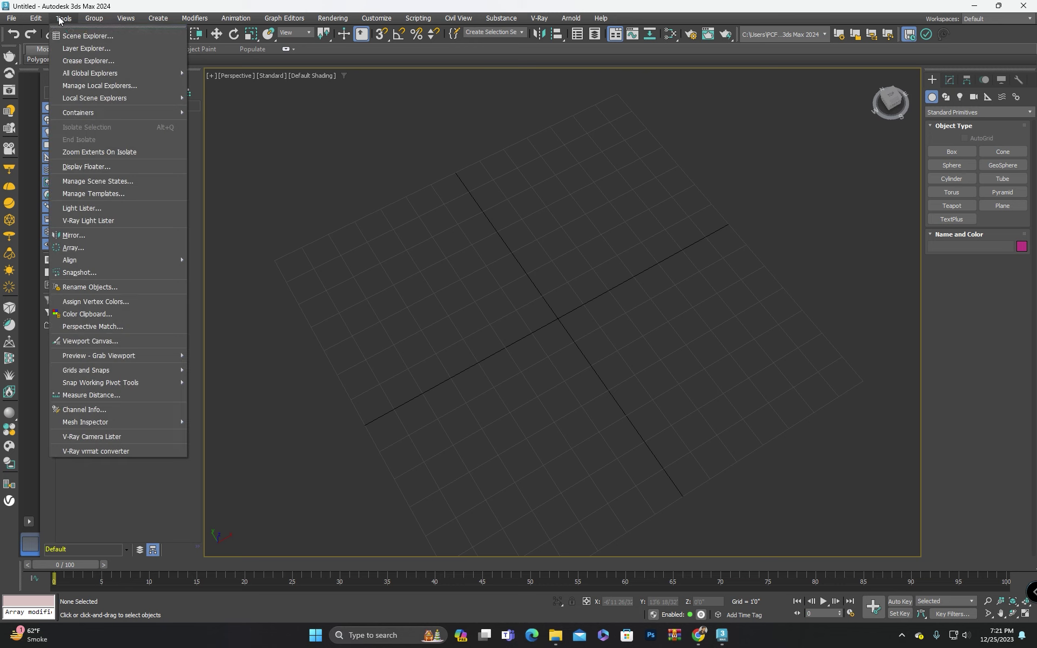
pyautogui.moveTo(86, 370)
pyautogui.click(238, 370)
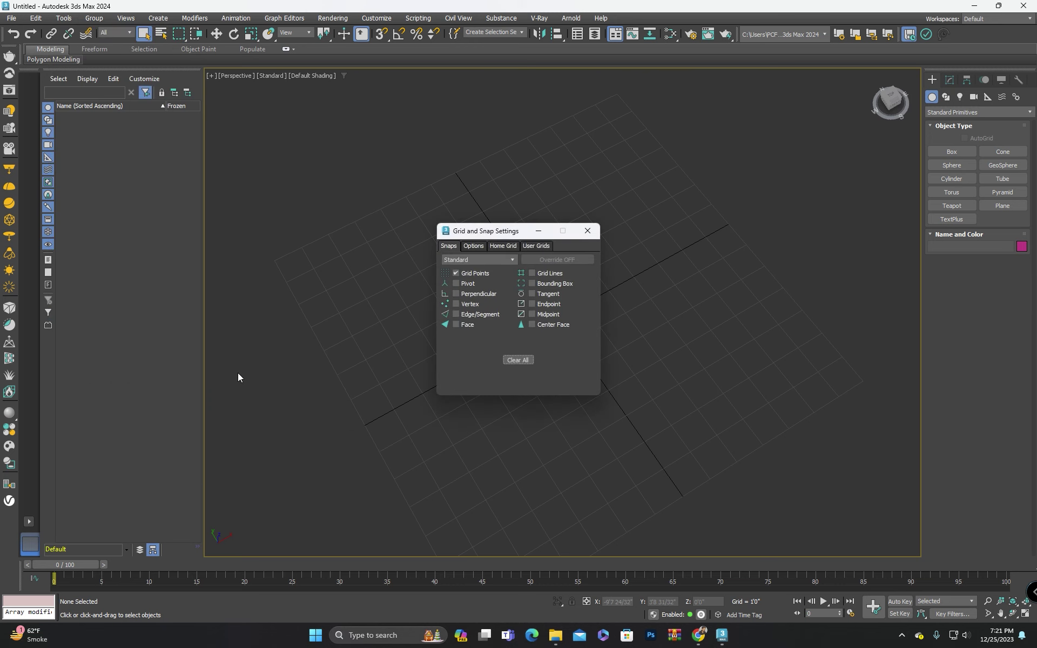
pyautogui.moveTo(511, 228); pyautogui.dragTo(366, 217)
pyautogui.click(393, 232)
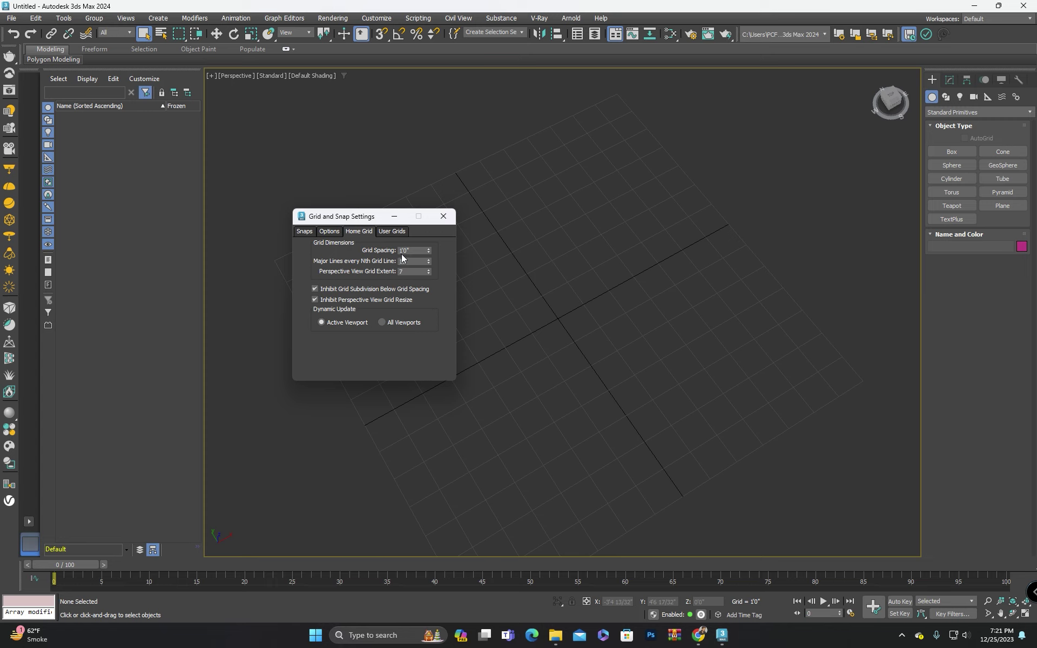
pyautogui.moveTo(389, 216); pyautogui.dragTo(345, 203)
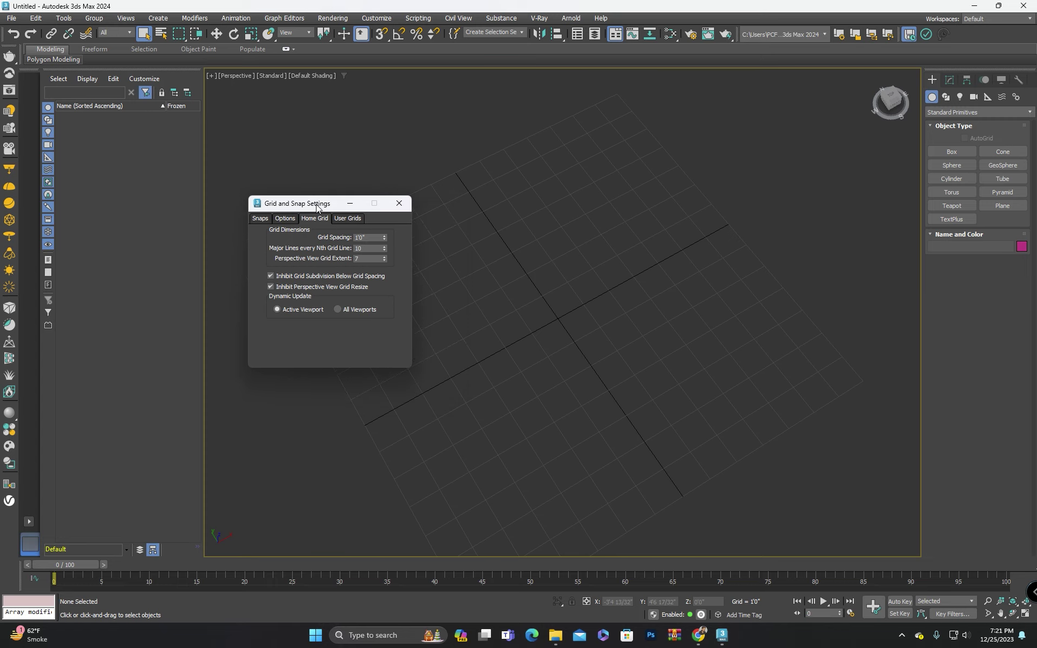
pyautogui.click(405, 205)
pyautogui.scroll(-3, 530, 352)
pyautogui.scroll(-2, 507, 348)
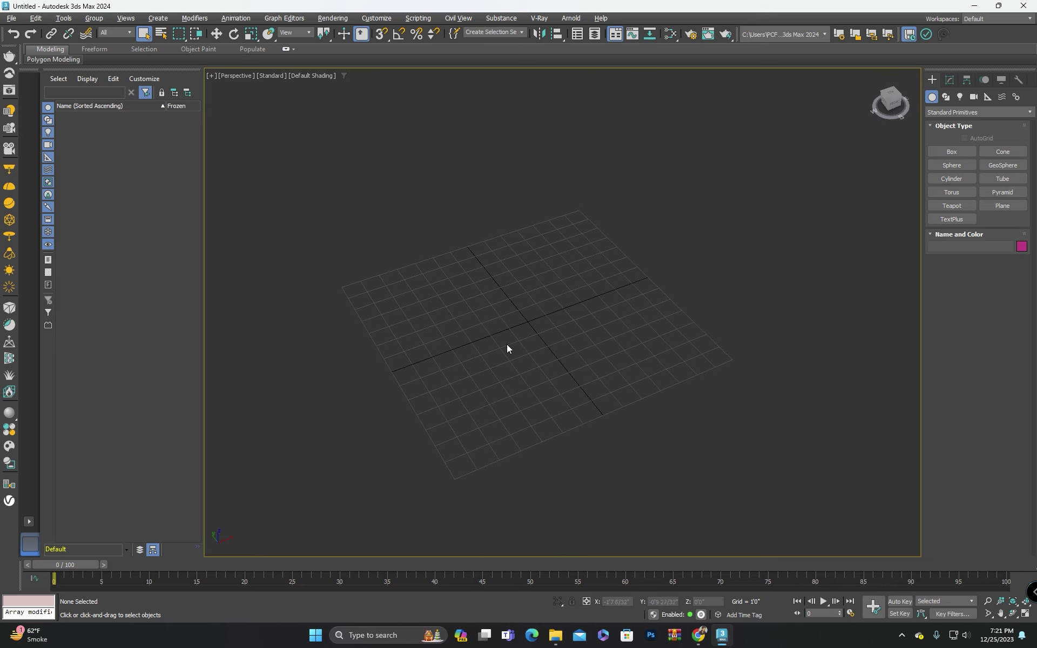